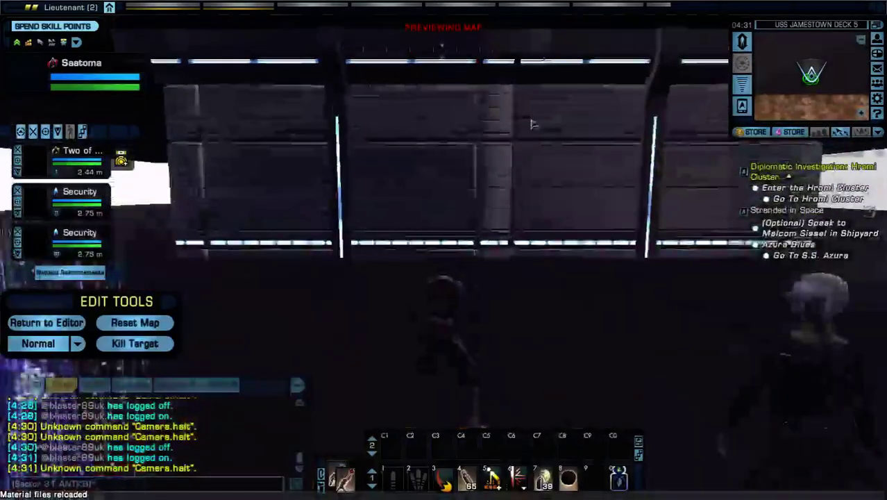
Look around the wall and floor in the previewed map and return to the editor
key("w")
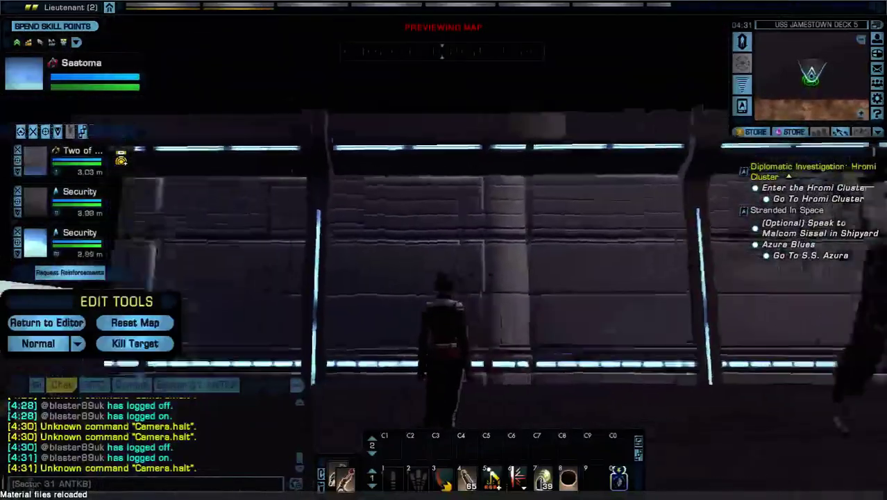
right_click_drag(443, 250, 223, 151)
key("w")
key("w")
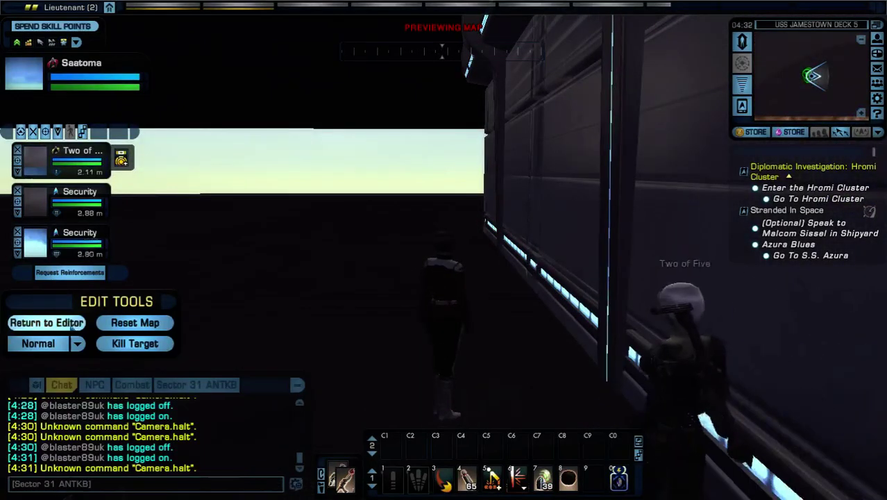
left_click(73, 325)
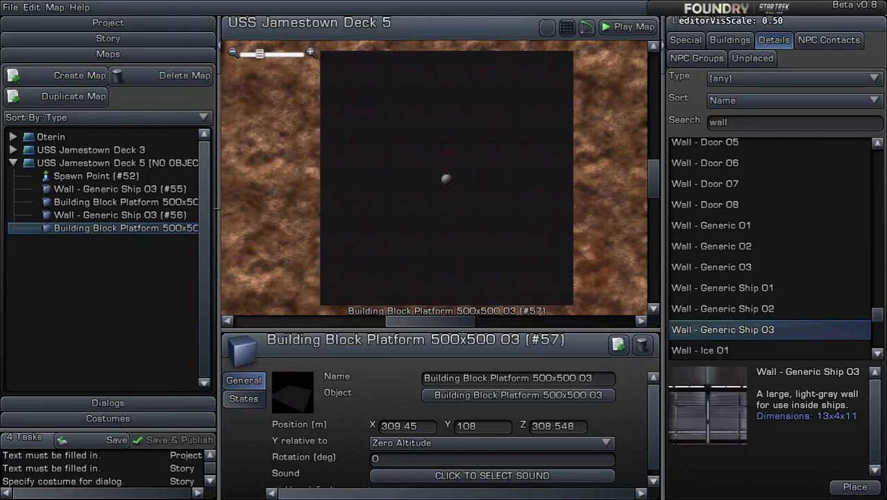
Narrow the project panel and the object library panel to widen the map view
left_click_drag(218, 208, 270, 212)
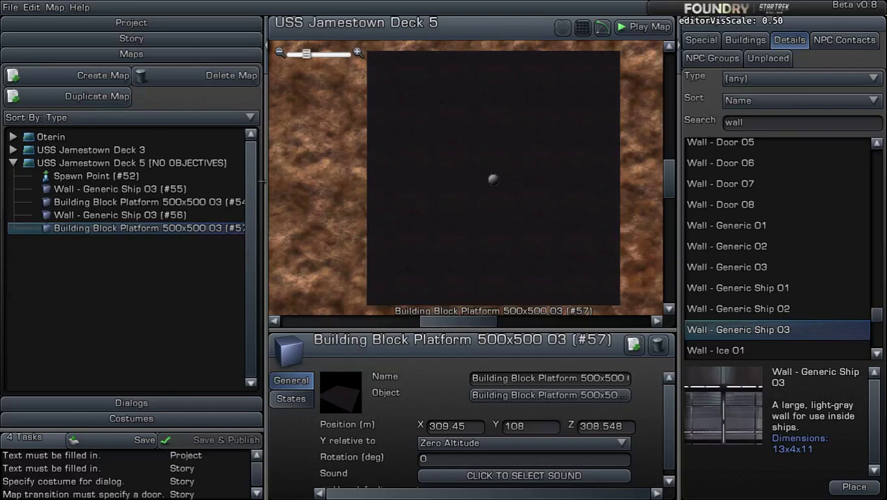
left_click_drag(262, 181, 188, 175)
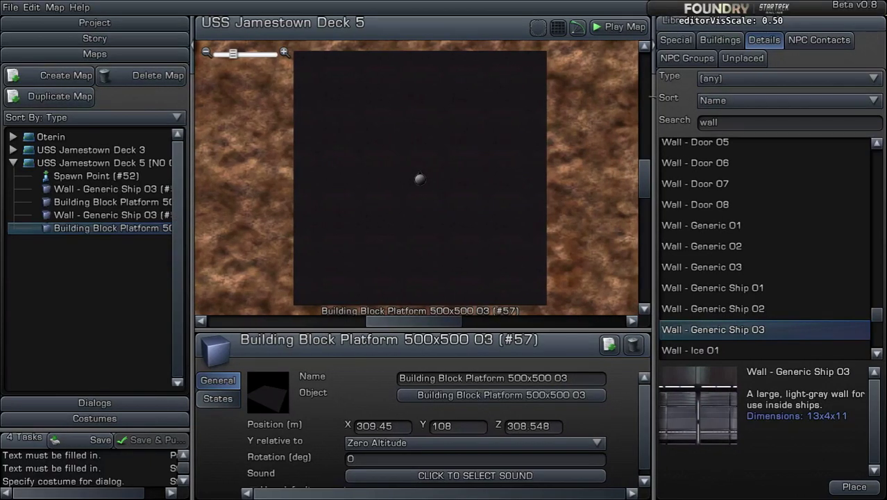
left_click_drag(652, 97, 711, 97)
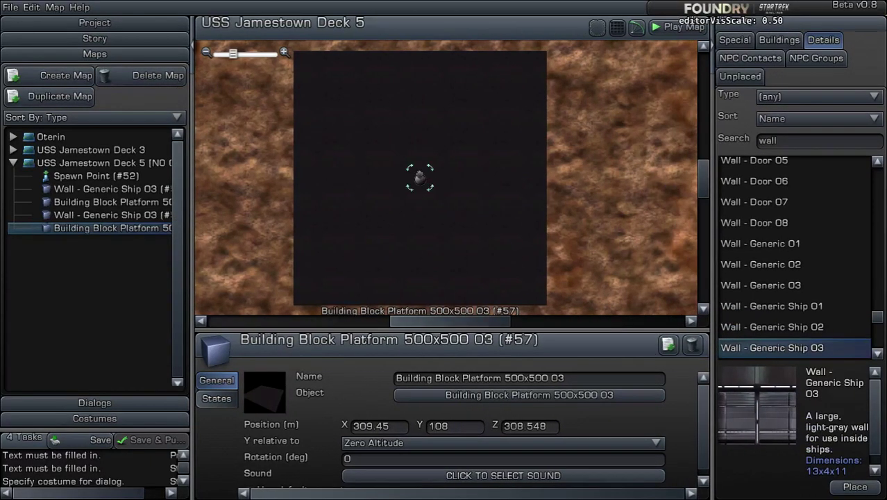
Delete the upper building block platform and the two Wall - Generic Ship 03 objects from the map
left_click_drag(419, 177, 641, 174)
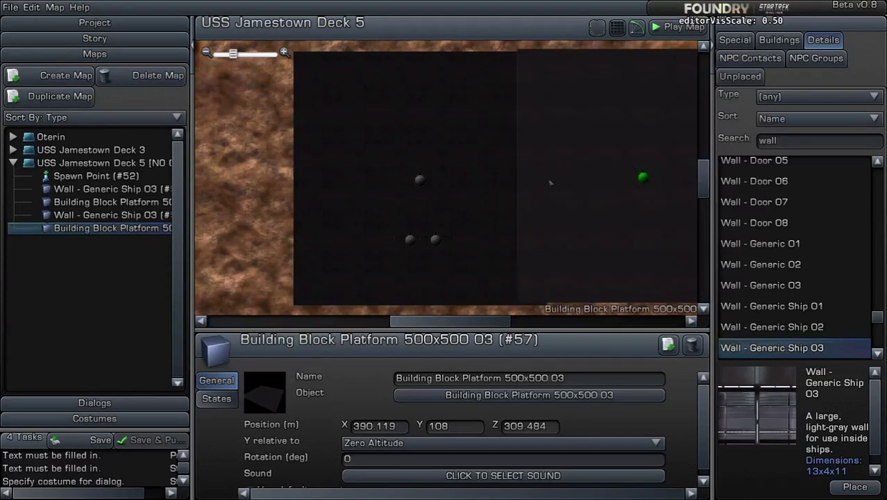
left_click_drag(550, 183, 397, 172)
key("Delete")
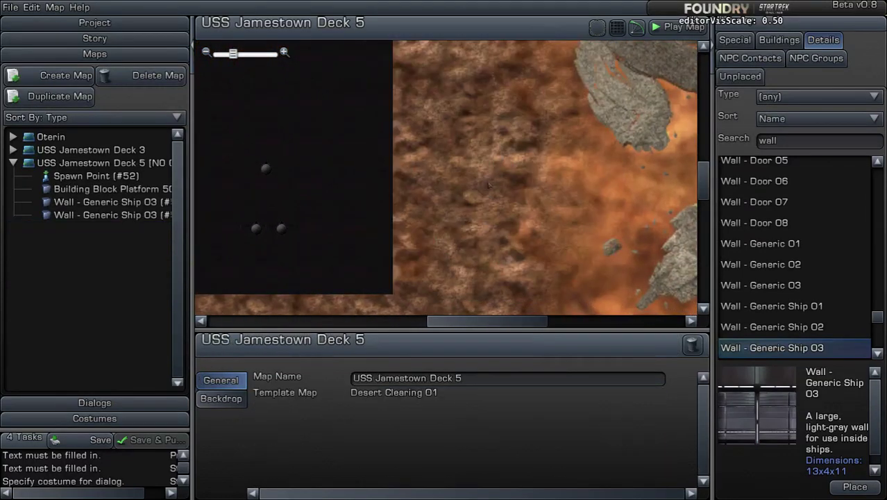
left_click_drag(471, 195, 558, 176)
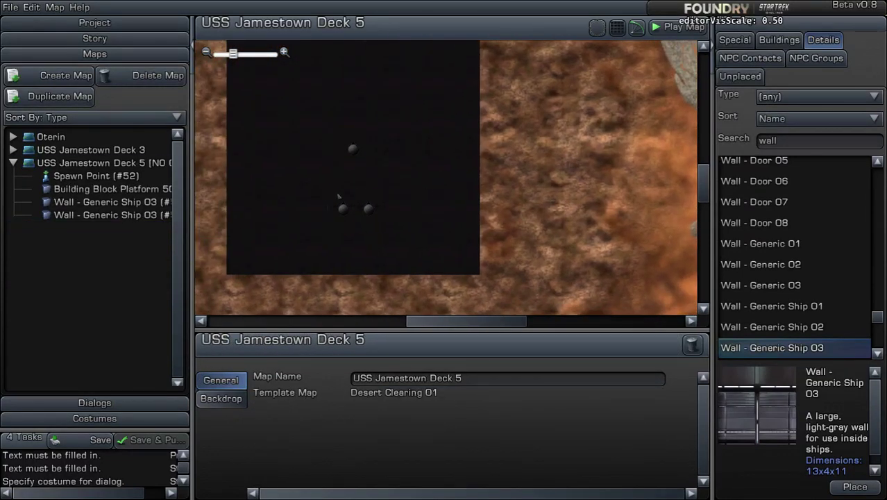
left_click_drag(329, 195, 380, 212)
key("Delete")
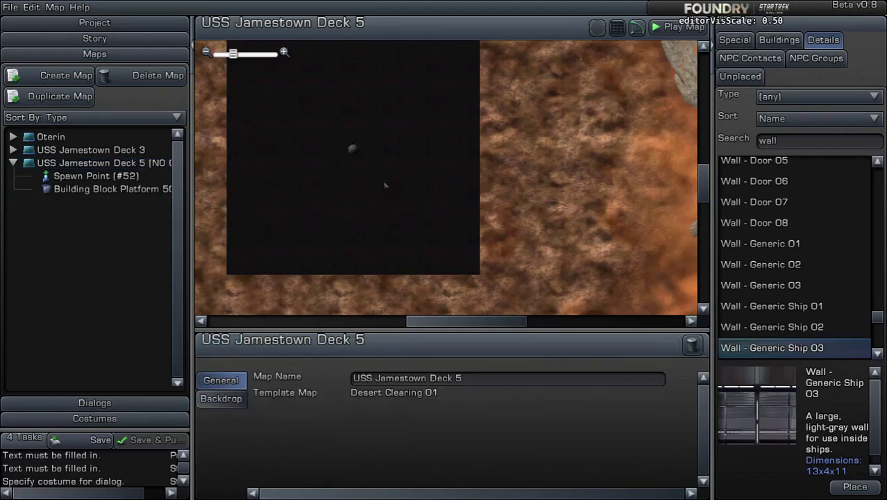
Duplicate the remaining Building Block Platform 500x500 03 and move the copy aside to about X 355
right_click_drag(352, 148, 383, 152)
left_click(383, 149)
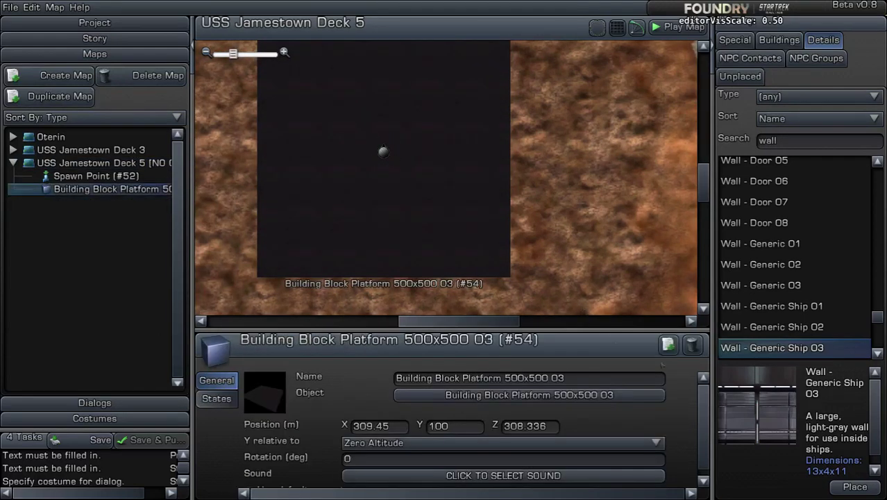
scroll(519, 210, "down", 2)
scroll(518, 210, "down", 5)
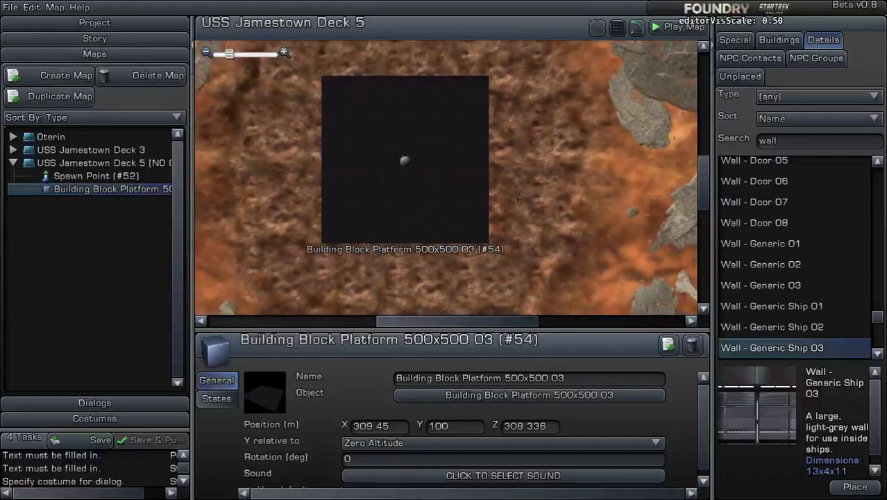
scroll(330, 214, "down", 1)
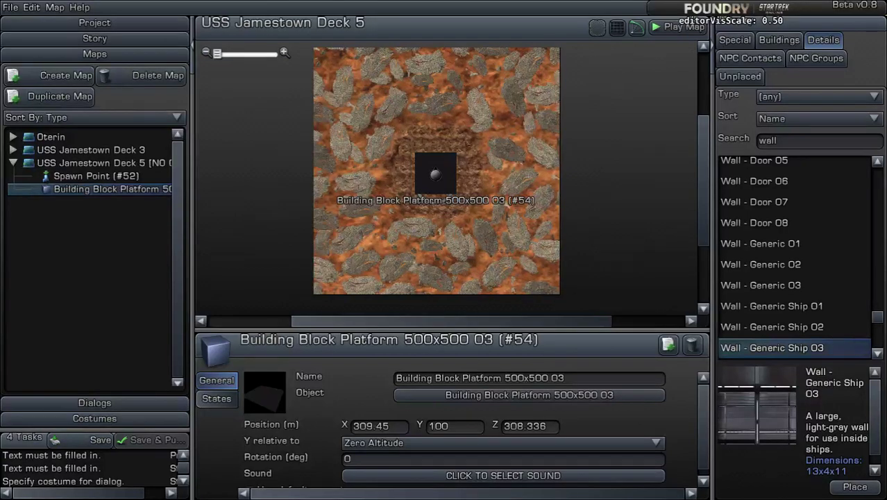
scroll(434, 172, "up", 5)
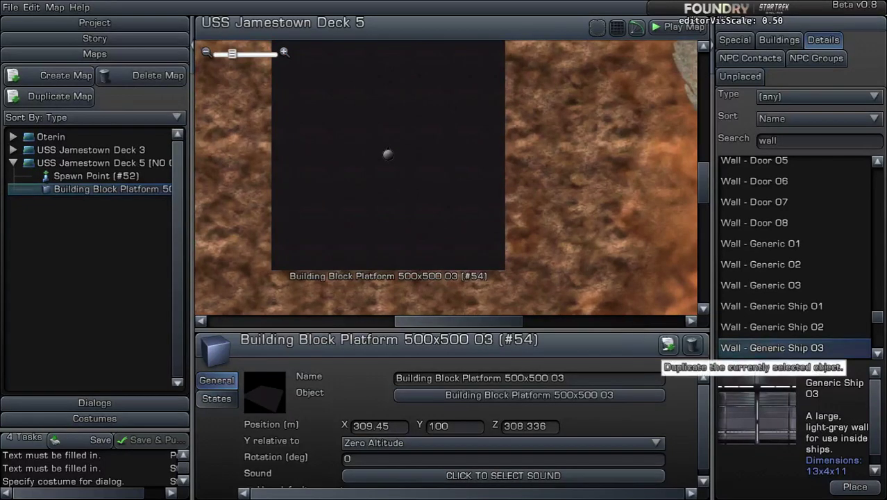
left_click(668, 345)
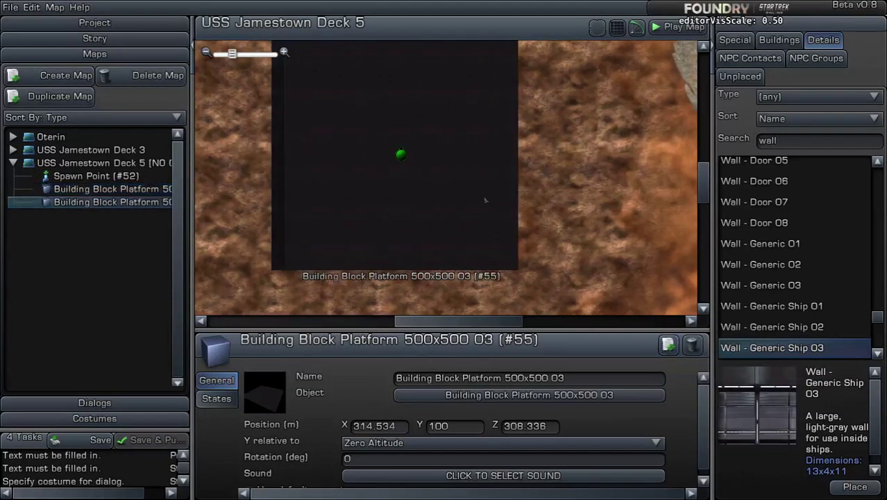
left_click_drag(400, 152, 501, 151)
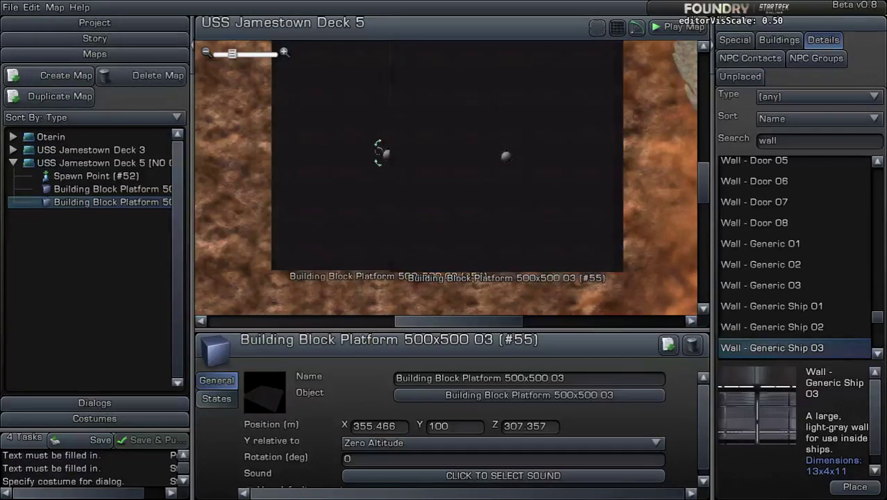
Set the duplicated platform's Y position to 108
left_click(380, 152)
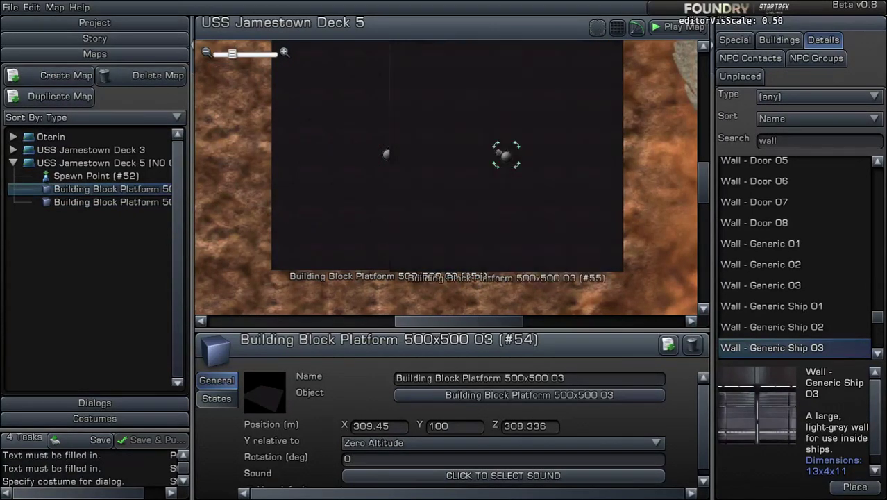
left_click(501, 152)
left_click(461, 426)
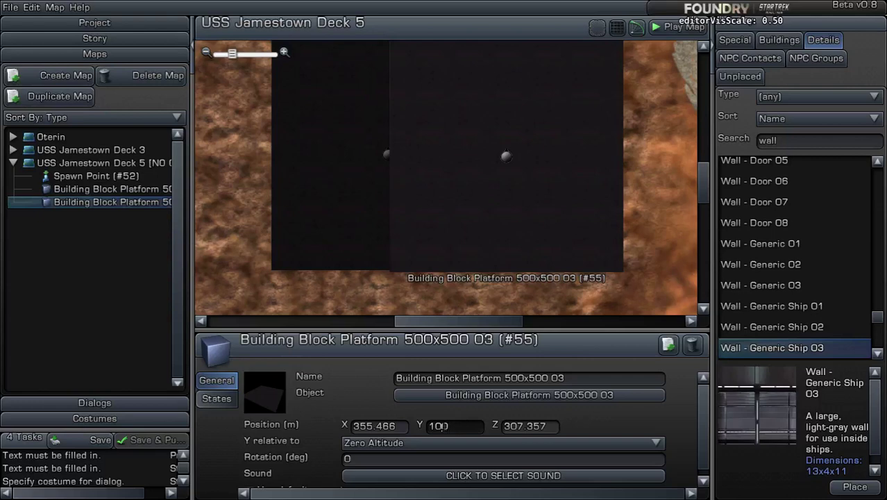
key("BackSpace")
type("8")
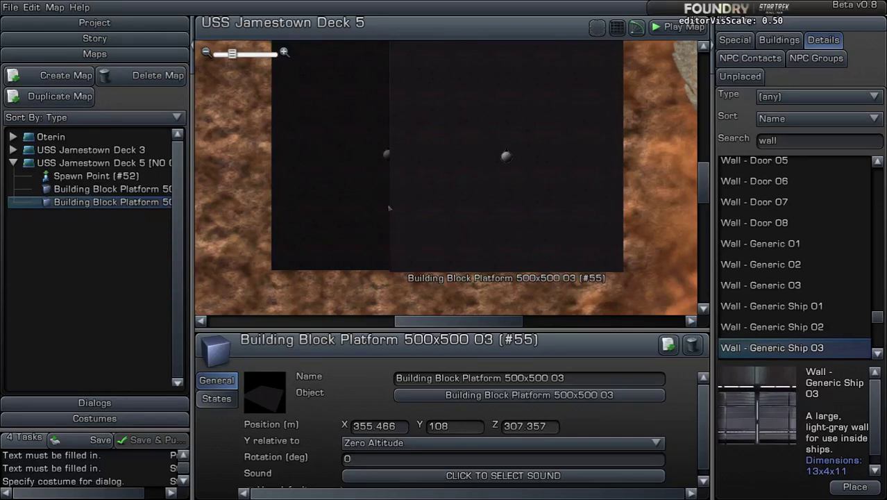
Set the duplicated platform's X position to 309.45 to match the original platform
left_click(382, 152)
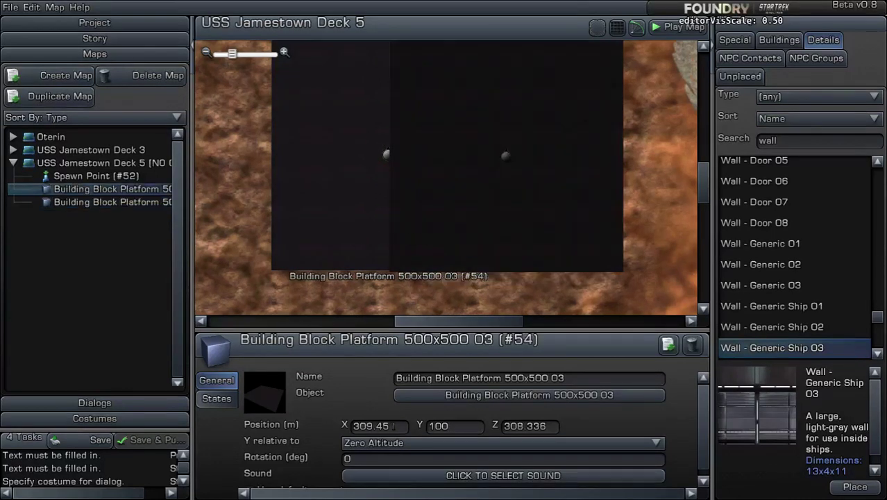
left_click(393, 425)
left_click(457, 258)
left_click_drag(405, 425, 255, 426)
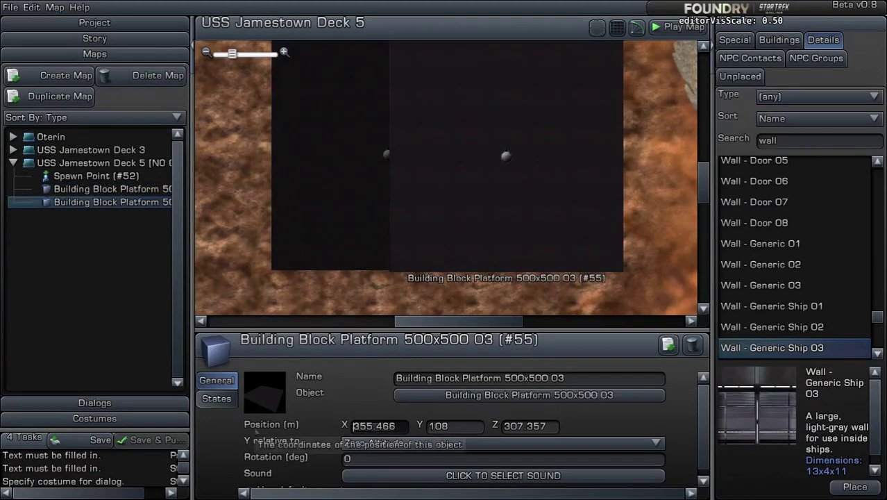
type("309.45")
key("Return")
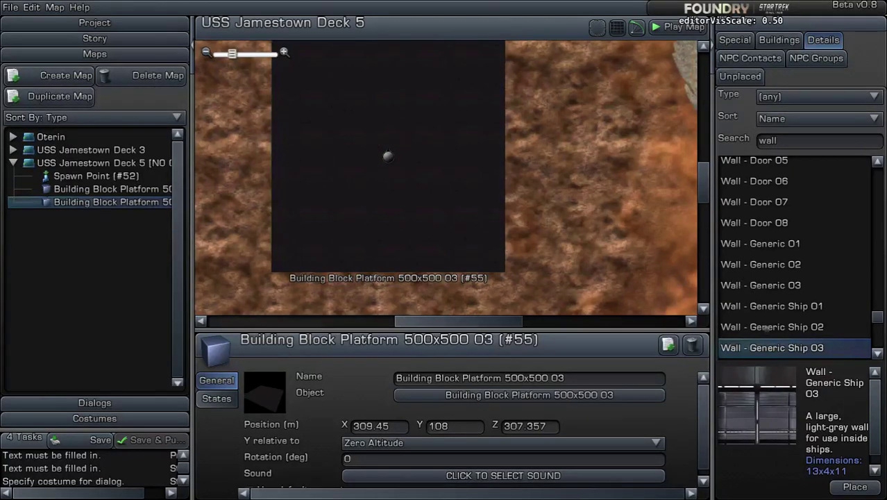
Place a Wall - Generic Ship 03 on the platform at about X 311, Z 286
mouse_move(770, 348)
left_mouse_down()
mouse_move(444, 200)
mouse_move(399, 202)
left_mouse_up()
scroll(409, 207, "up", 2)
scroll(420, 205, "up", 2)
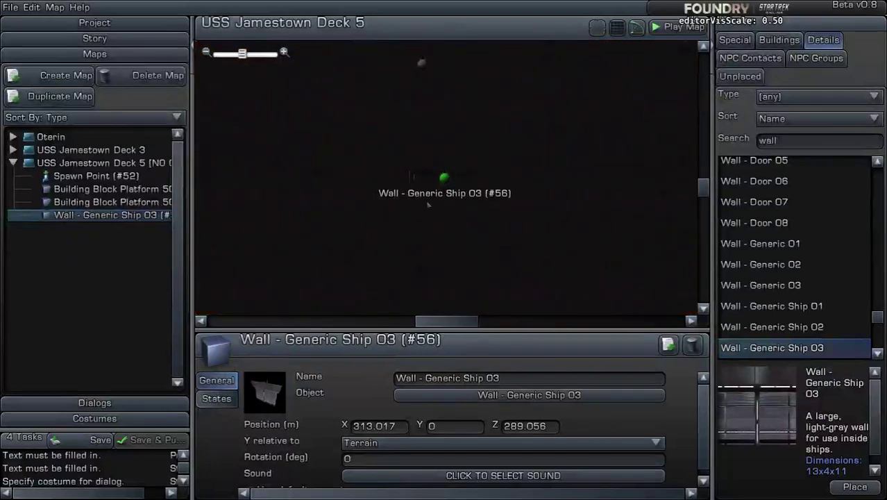
left_click_drag(444, 176, 431, 202)
Set the wall's position to X 310 and Z 286
left_click_drag(407, 425, 250, 425)
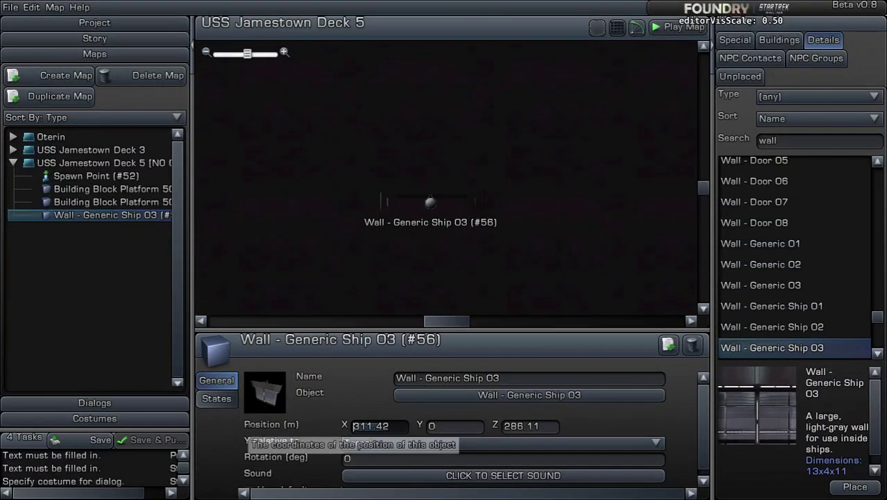
type("310")
key("Return")
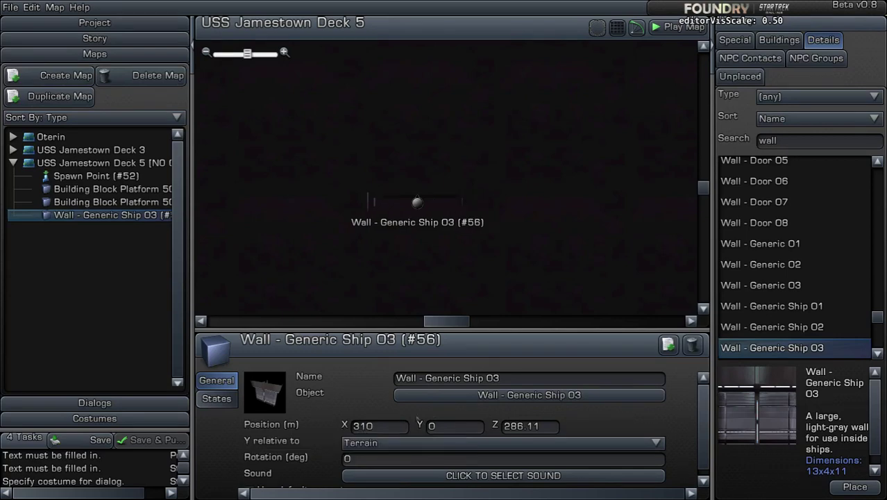
left_click(525, 426)
type("286")
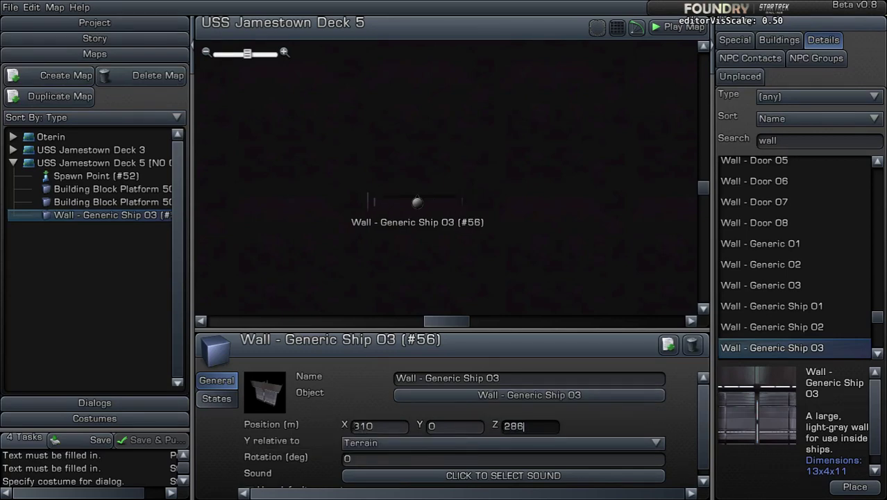
key("Return")
Set the wall's Y position to 99.76, measured relative to Zero Altitude
left_click(451, 425)
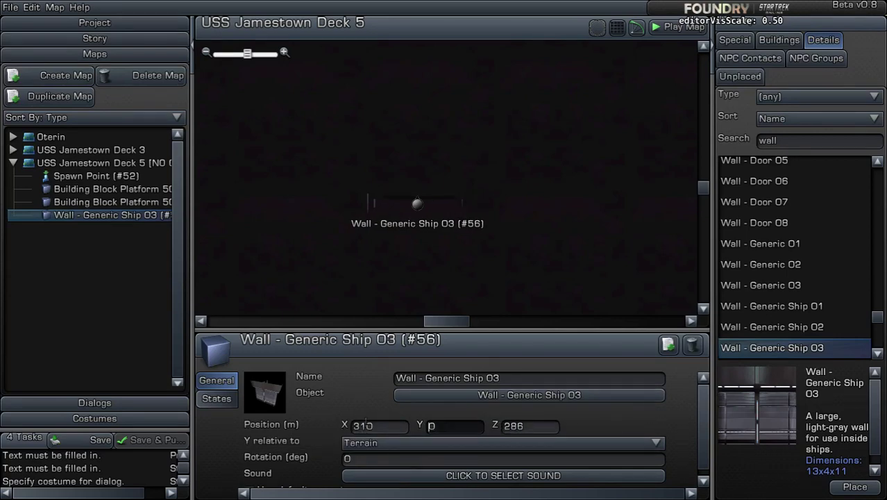
type("100")
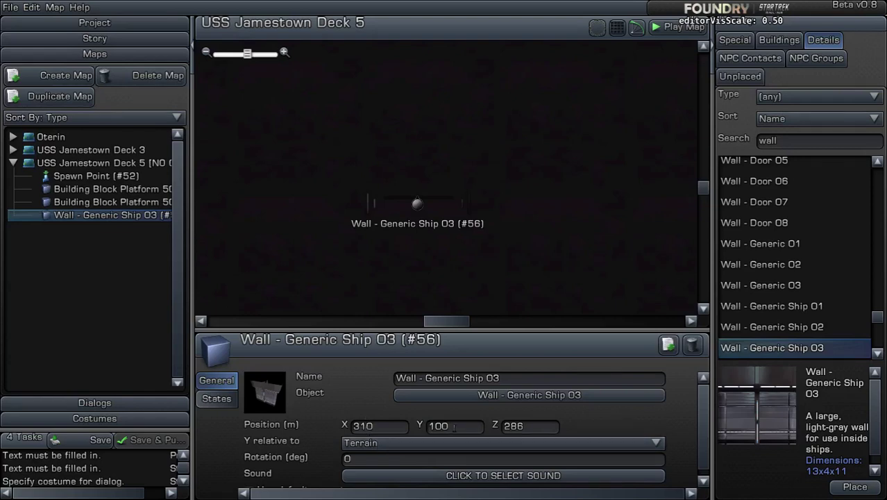
key("BackSpace")
key("BackSpace")
key("BackSpace")
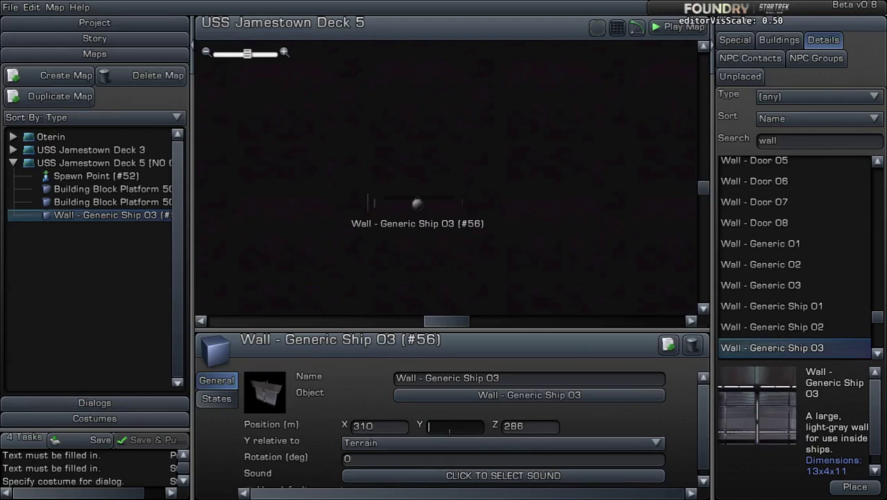
type("99.76")
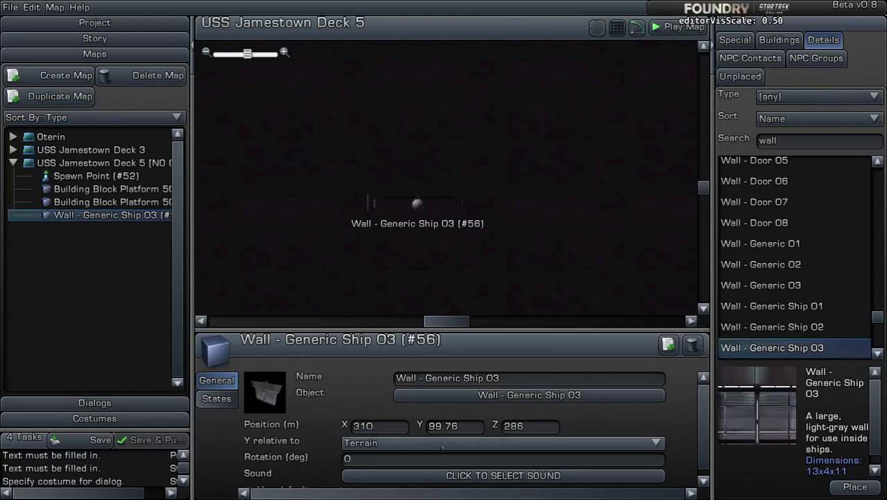
left_click(442, 442)
left_click(416, 475)
scroll(445, 284, "down", 4)
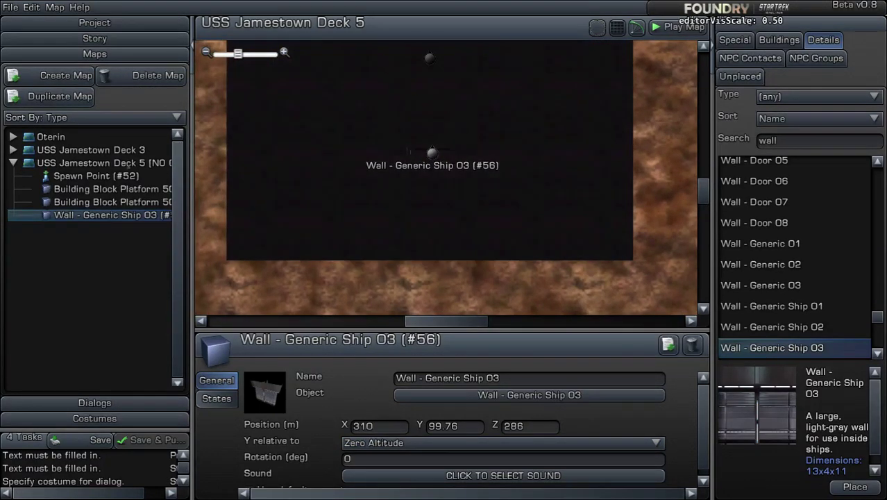
Rename the original lower building block platform as Floor
left_click(161, 191)
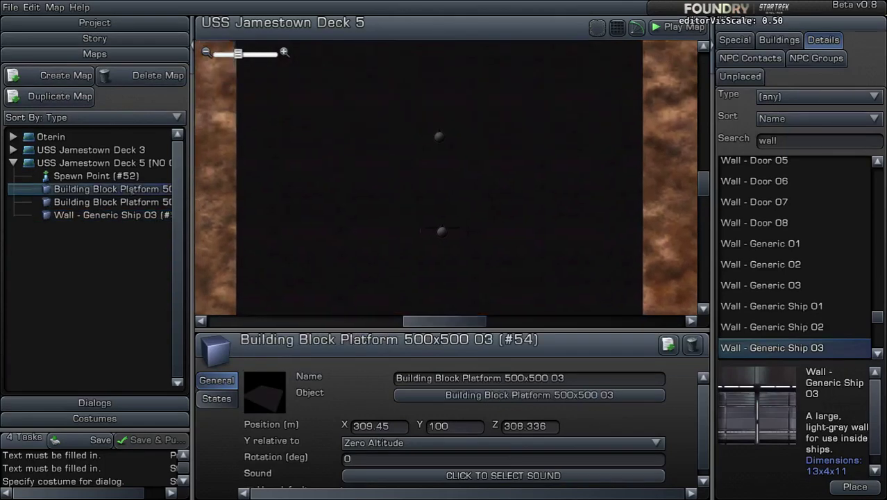
left_click(580, 377)
key("BackSpace")
type("Floor")
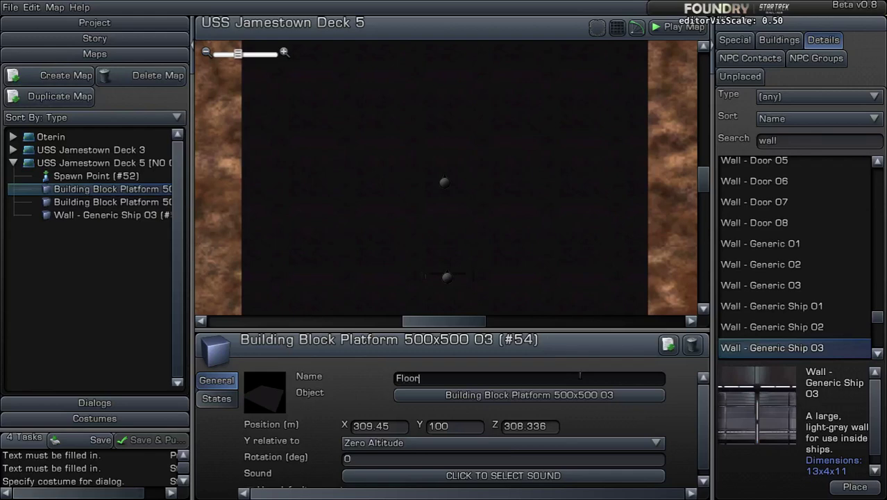
key("Return")
Rename the upper Building Block Platform 500x500 03 as Roof
left_click(104, 189)
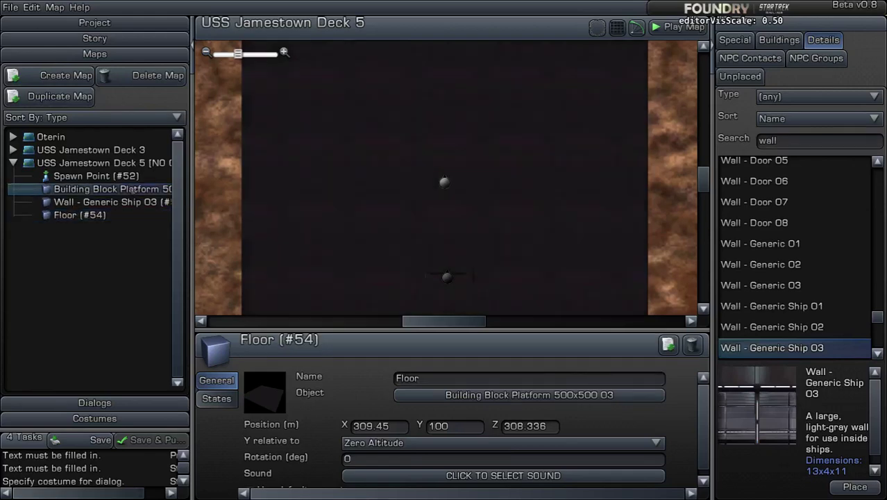
left_click(573, 378)
key("BackSpace")
type("Roof")
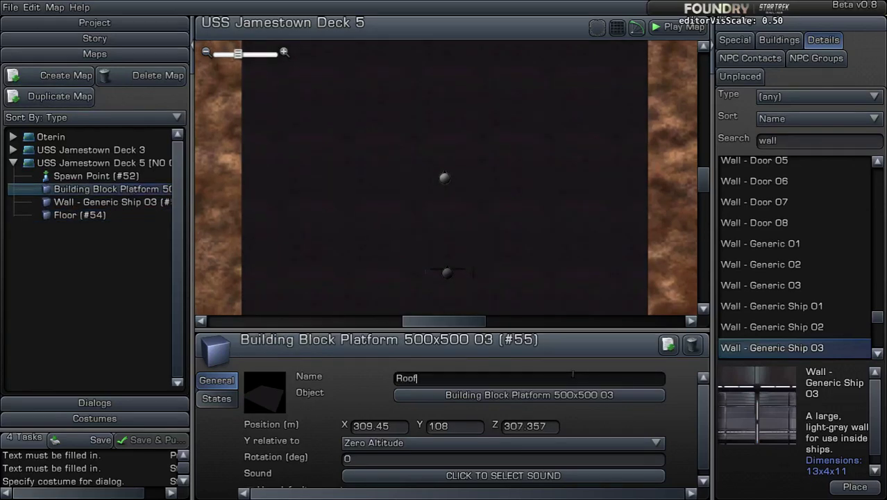
key("Return")
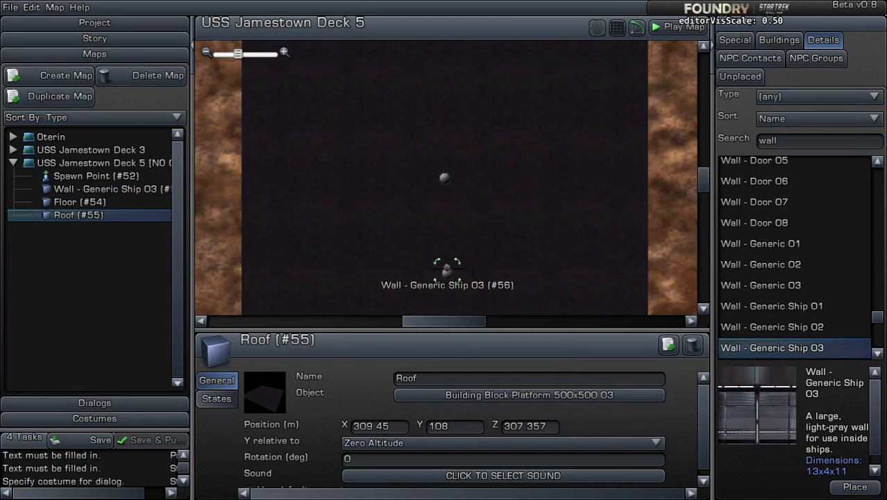
Select the Wall - Generic Ship 03 piece and examine its placement on the platform
right_click_drag(501, 282, 485, 207)
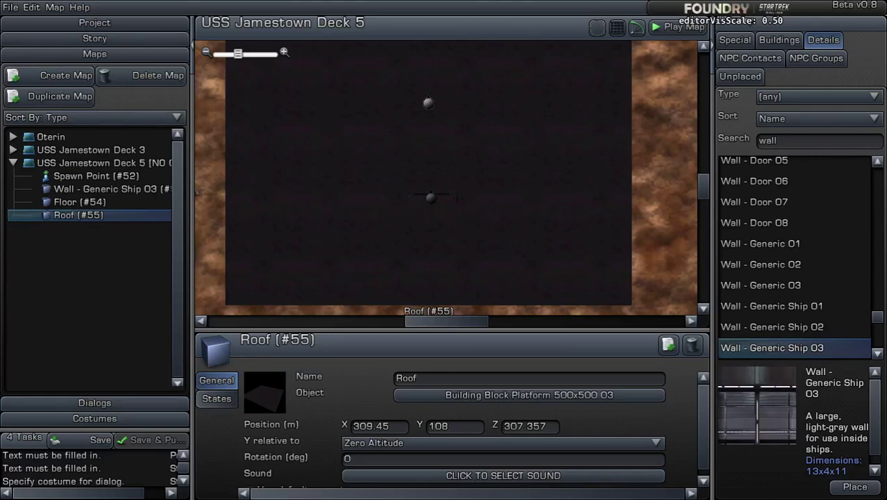
left_click(192, 190)
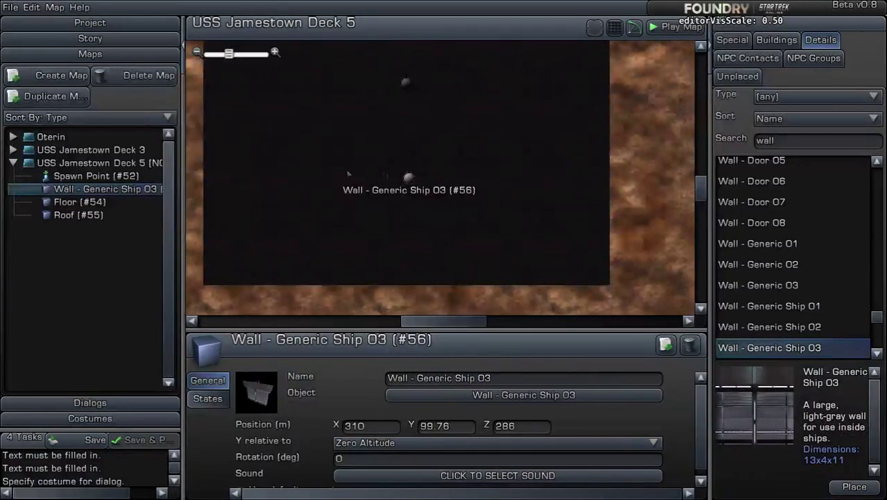
scroll(350, 161, "down", 2)
right_click_drag(352, 161, 336, 207)
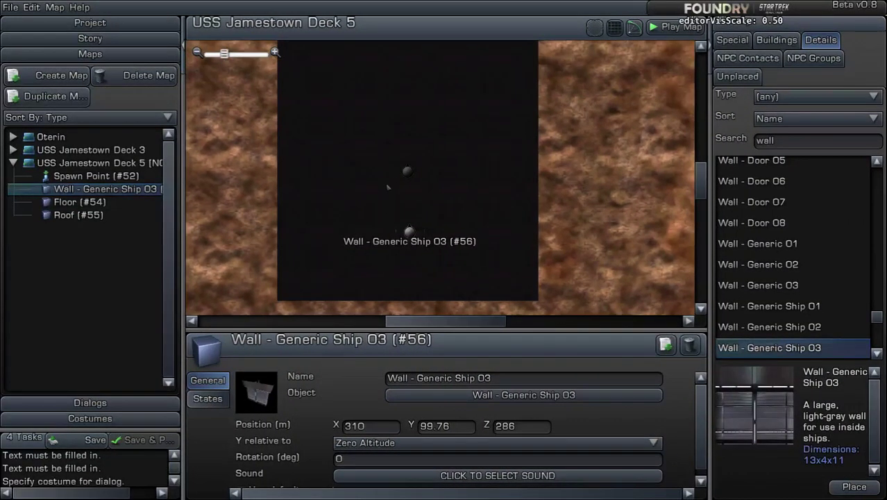
scroll(388, 187, "up", 2)
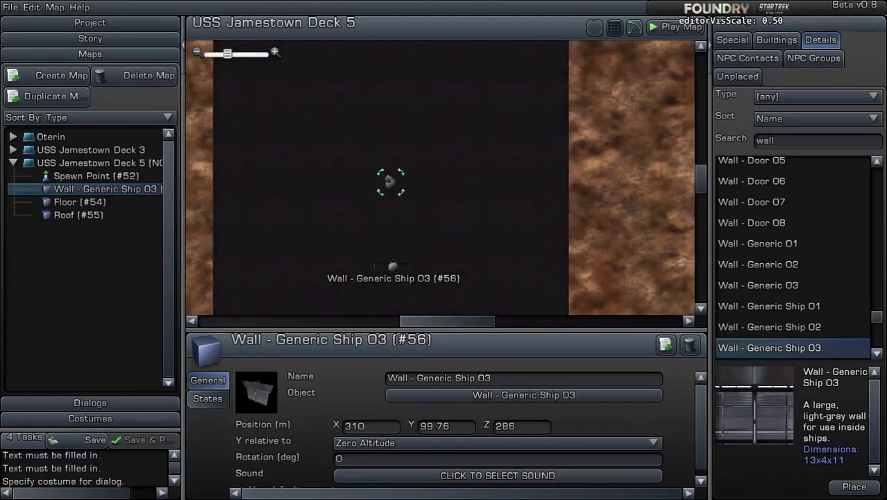
right_click_drag(439, 250, 428, 220)
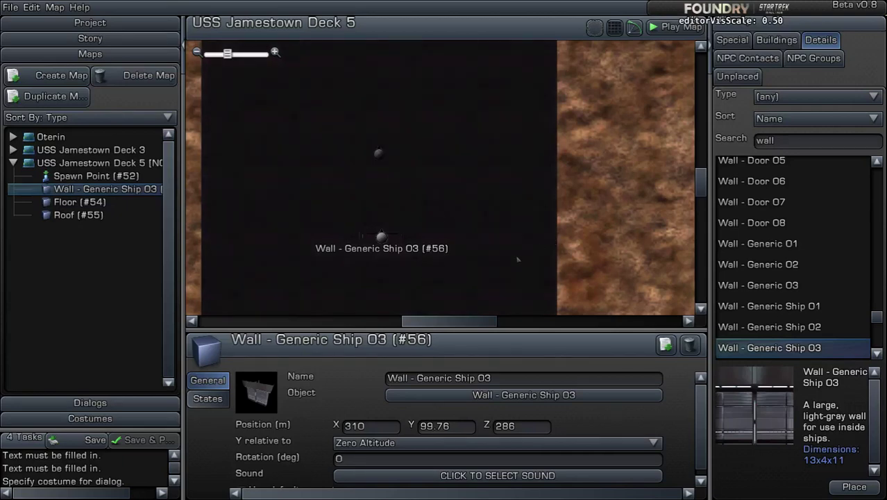
scroll(517, 260, "up", 5)
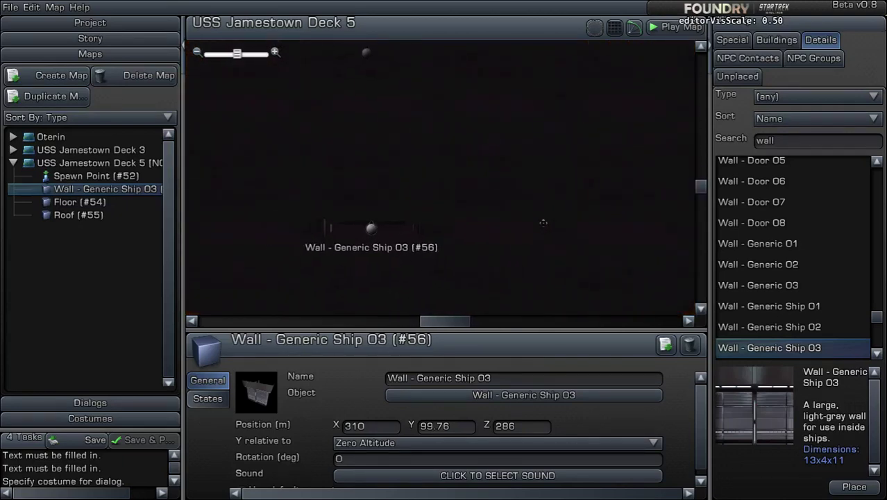
right_click_drag(544, 223, 552, 225)
Search the detail object library for "crates"
scroll(805, 288, "up", 10)
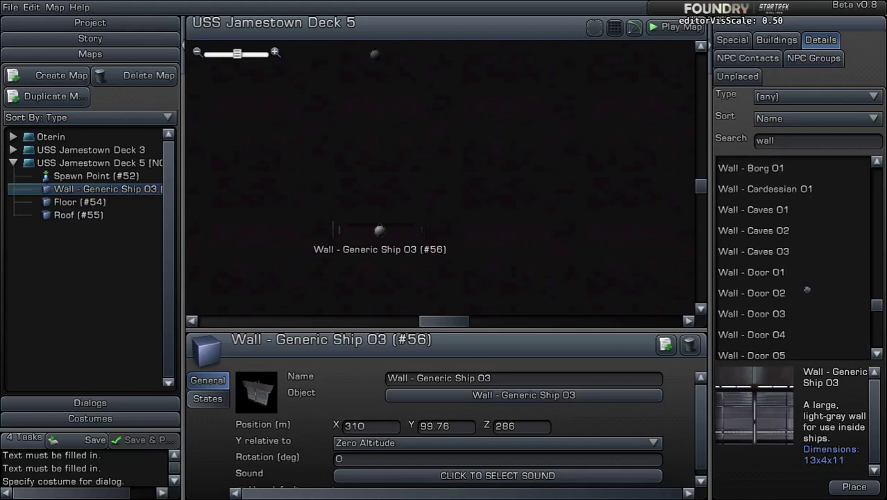
scroll(807, 288, "up", 10)
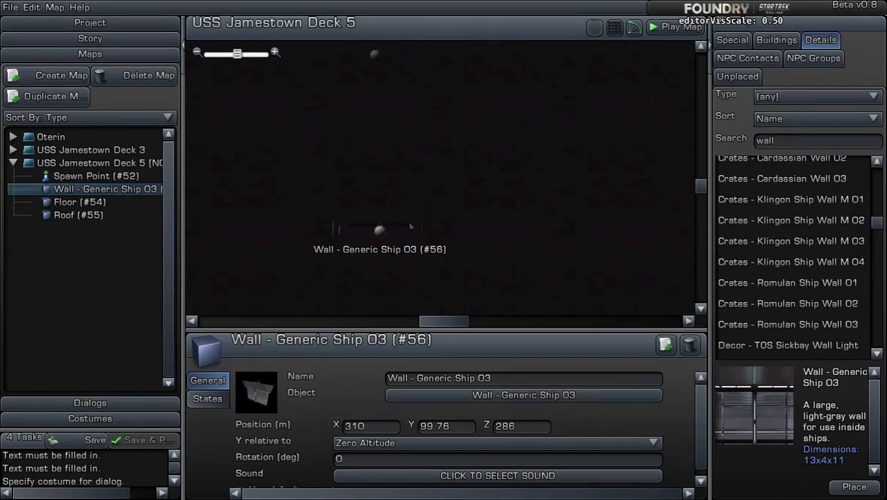
scroll(813, 240, "up", 8)
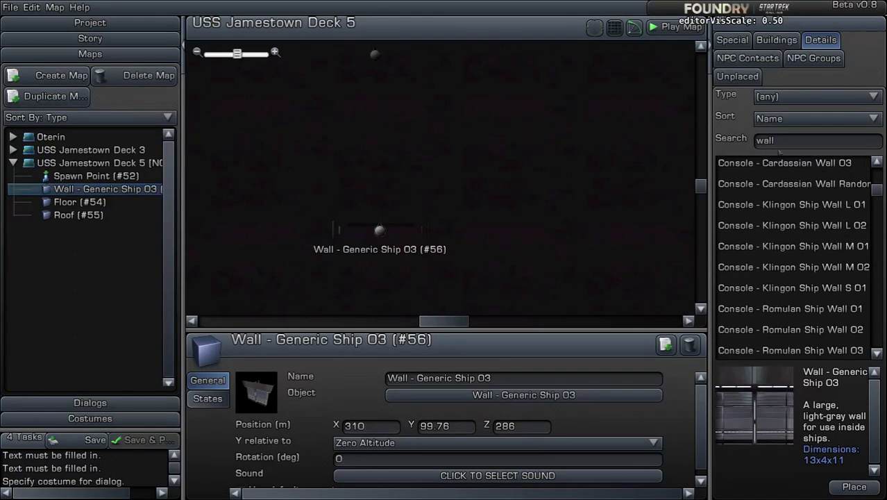
left_click(757, 141)
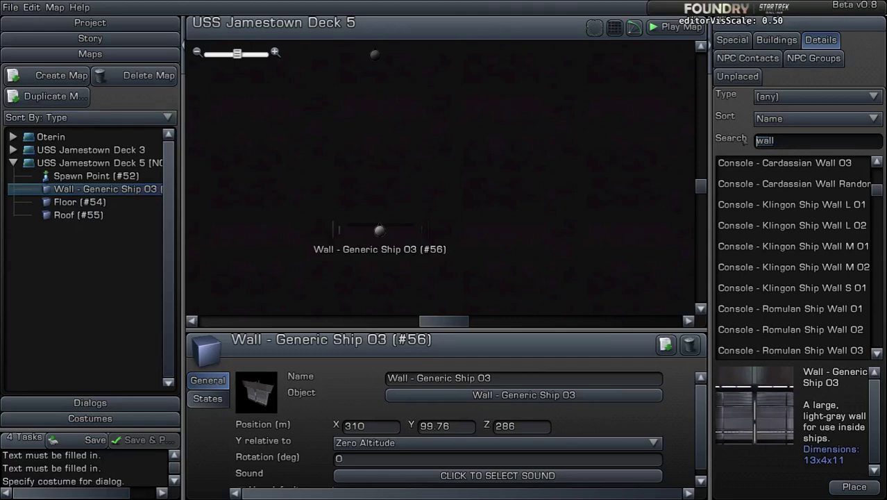
type("crates")
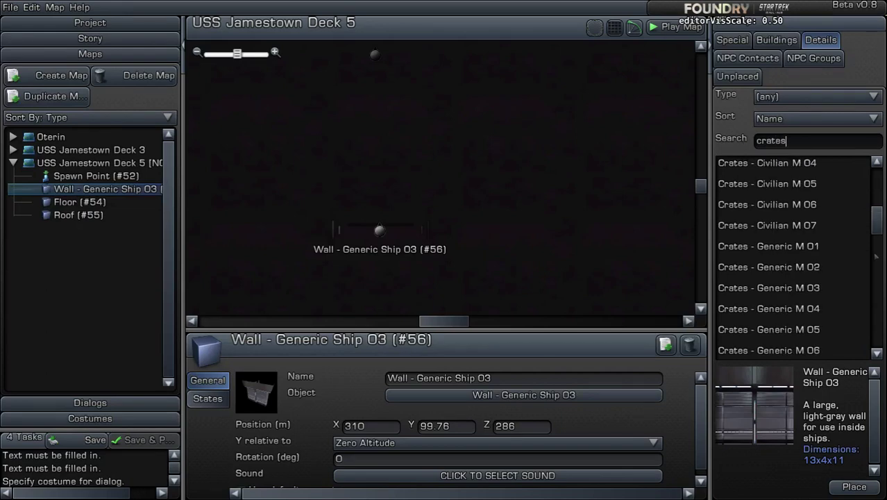
Browse the crate models, previewing Pillar - Crates Generic 01, Crates - Civilian M 07 and Crates - Civilian M 05
scroll(875, 256, "down", 10)
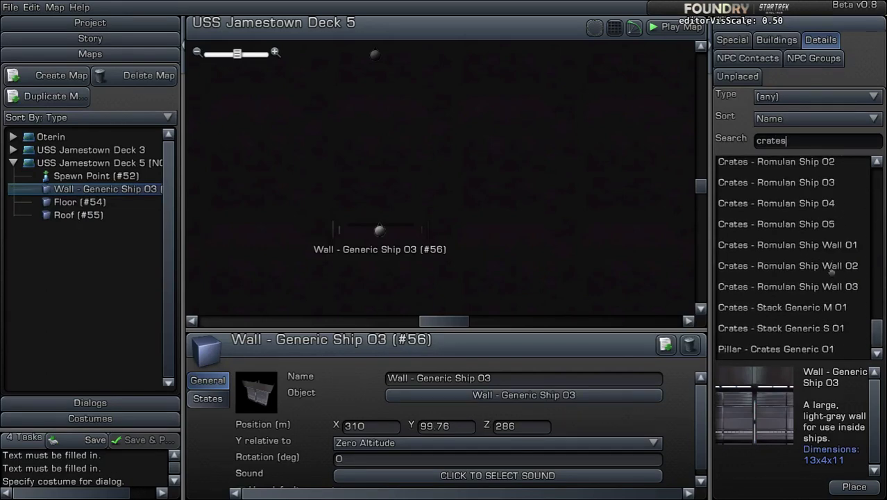
mouse_move(807, 305)
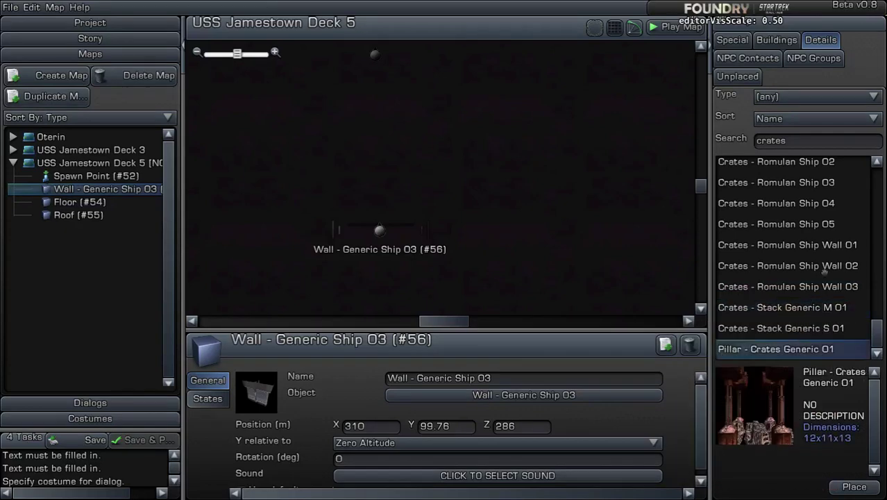
scroll(798, 313, "up", 10)
scroll(820, 273, "up", 2)
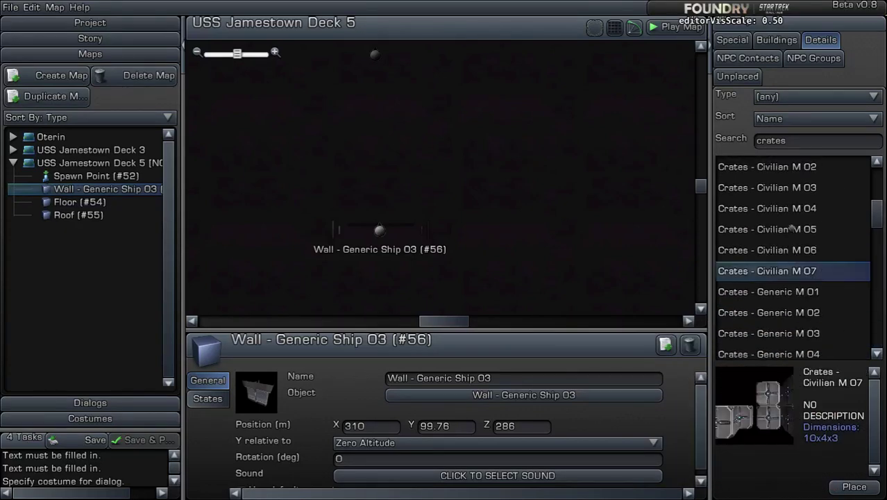
scroll(791, 250, "up", 10)
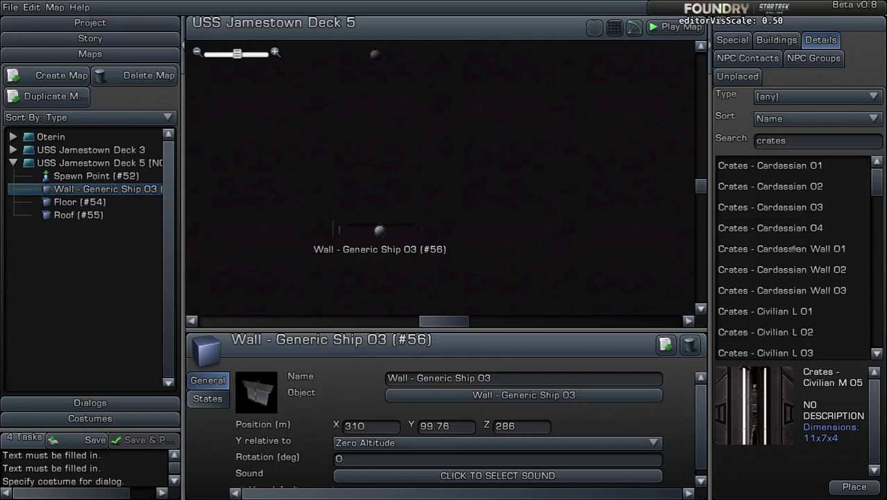
scroll(792, 278, "down", 6)
mouse_move(791, 340)
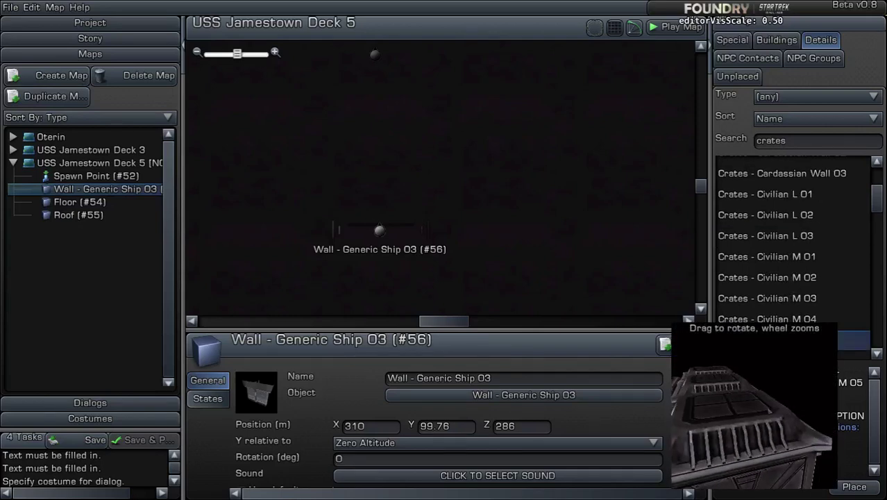
Place a Crates - Civilian L 02 group beside the wall at about X 308, Z 287
left_click(773, 223)
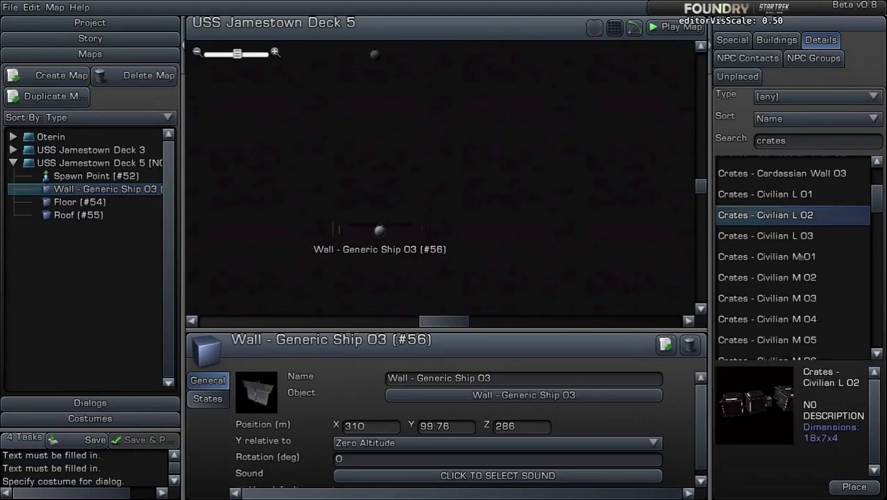
left_click_drag(781, 213, 409, 203)
scroll(436, 174, "up", 2)
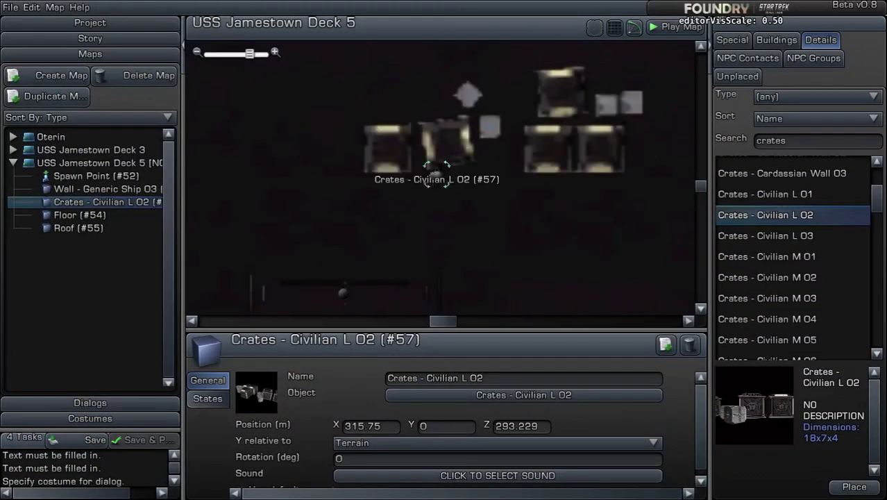
left_click_drag(427, 174, 317, 278)
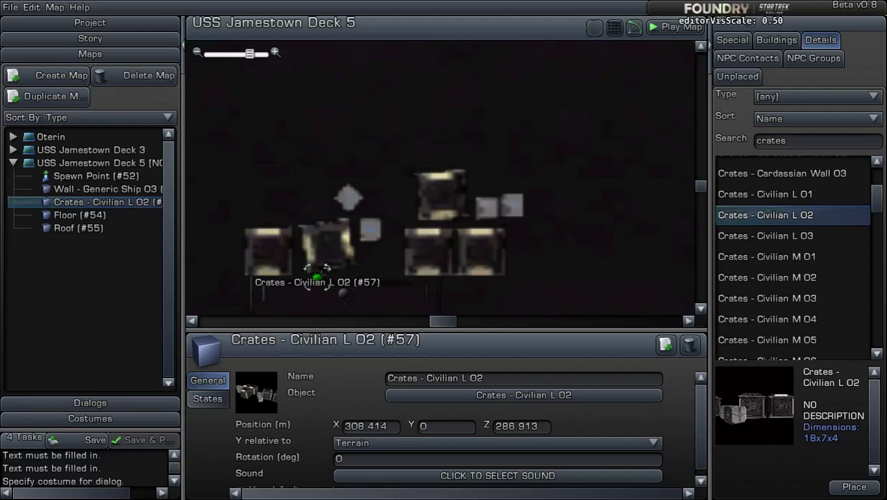
Set the Civilian L 02 crates' Y position to 100.9, measured relative to Zero Altitude
left_click(445, 426)
type("100.9")
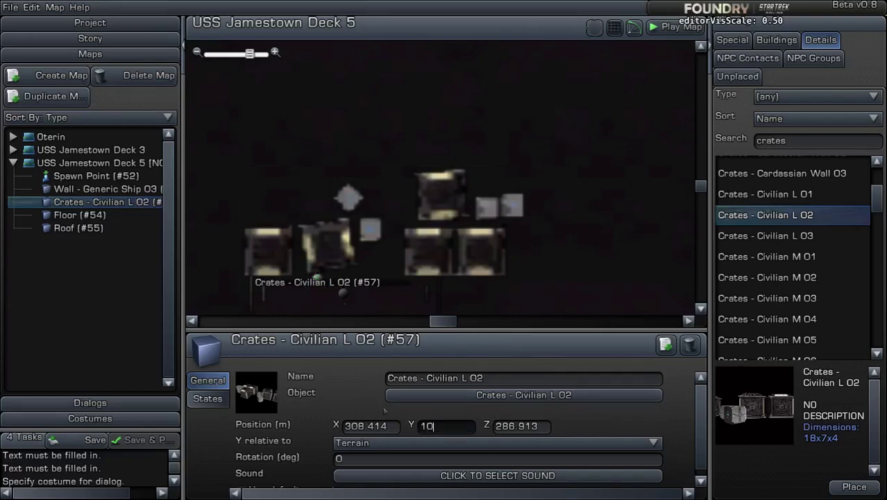
key("Return")
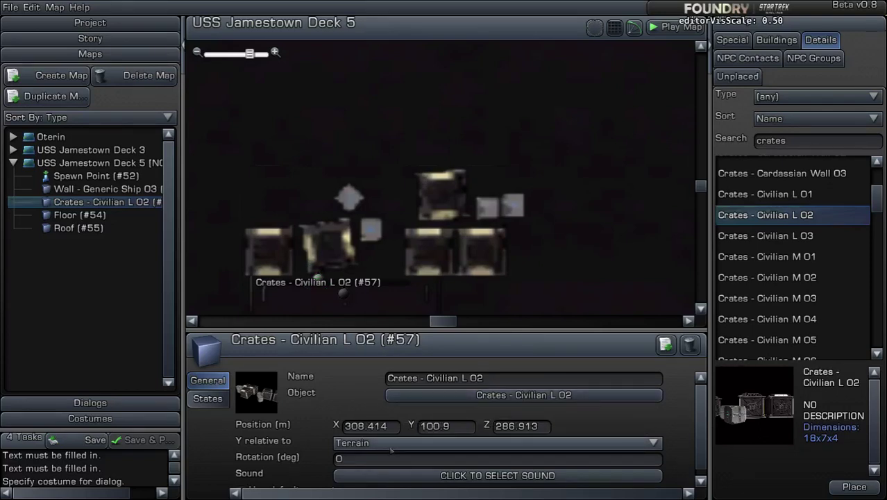
left_click(394, 445)
left_click(389, 475)
Place two Crates - Civilian M 01 groups on the platform, beyond the Civilian L 02 crates
left_click(796, 236)
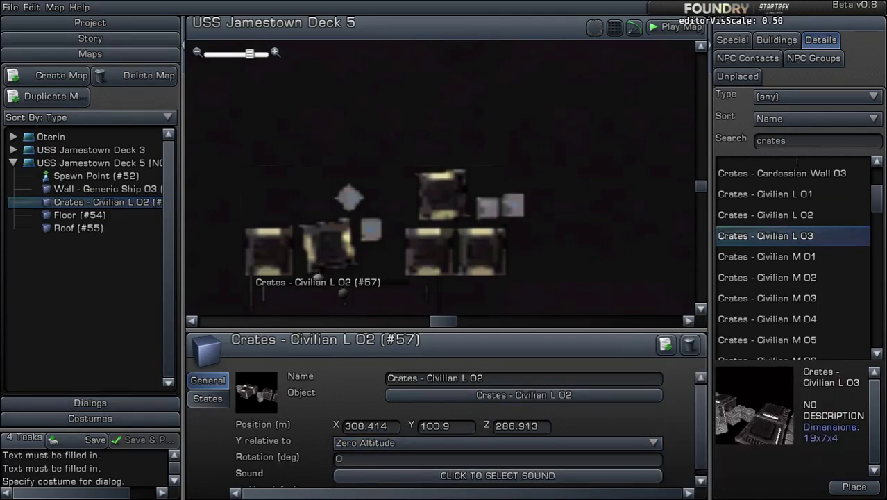
double_click(777, 255)
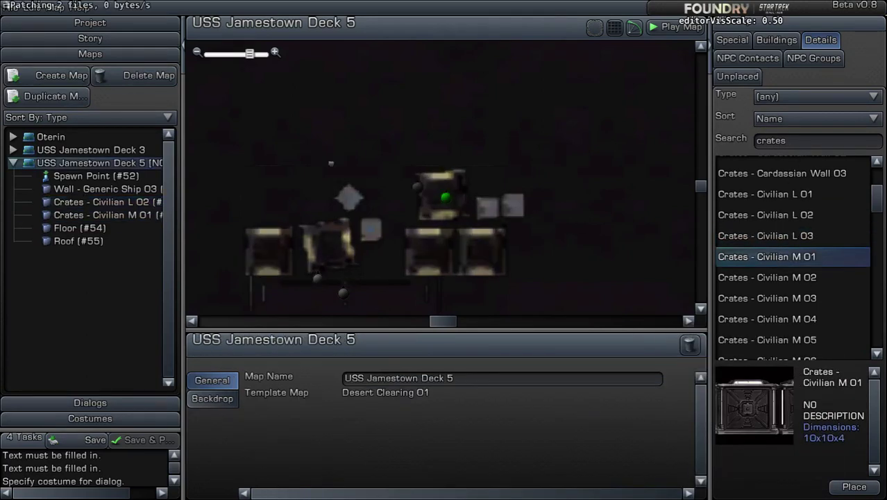
left_click(288, 87)
right_click_drag(622, 179, 449, 195)
scroll(433, 217, "down", 2)
left_click_drag(450, 206, 520, 96)
right_click_drag(523, 201, 571, 288)
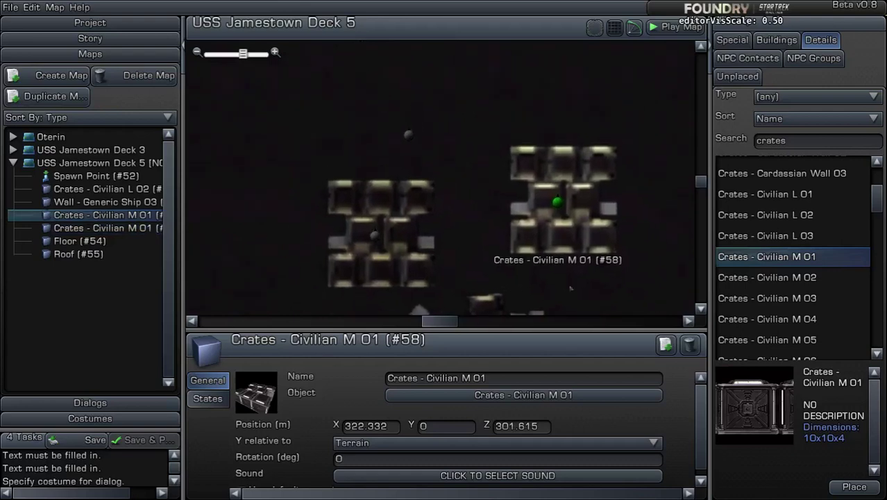
Move the two Civilian M 01 crate groups to about X 322, Z 302 and X 305, Z 298
left_click_drag(374, 235, 376, 197)
left_click_drag(558, 200, 557, 194)
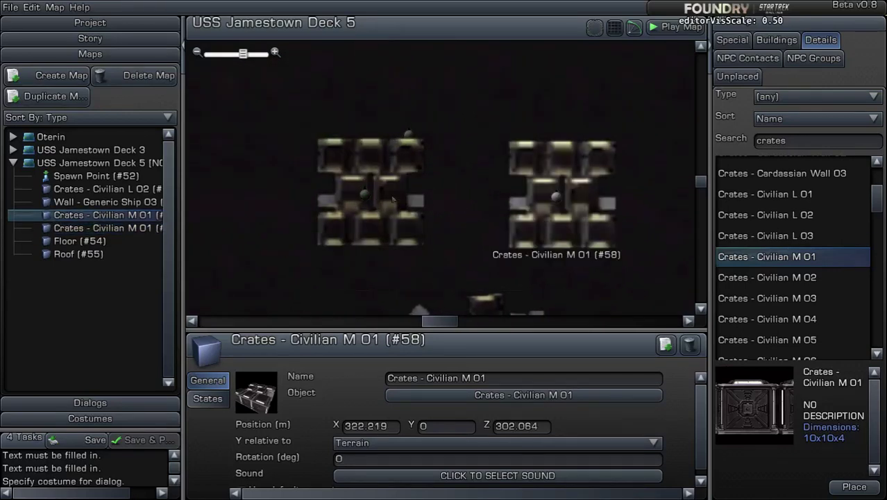
left_click_drag(367, 189, 355, 233)
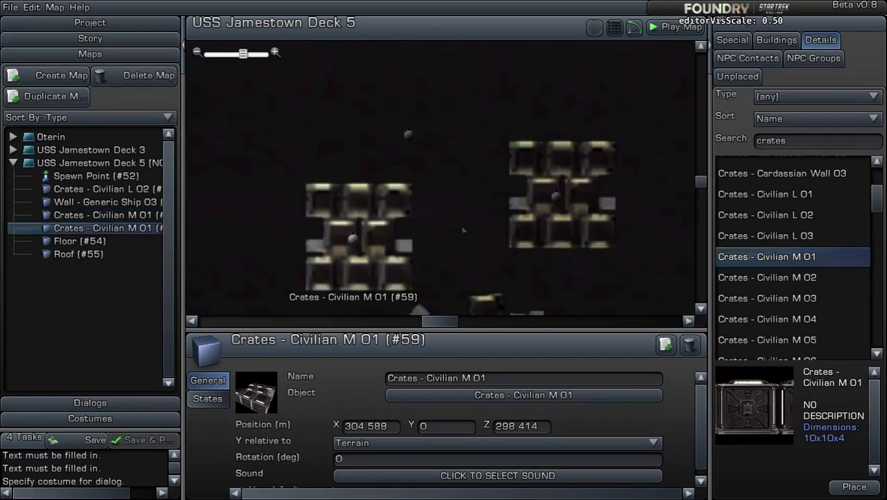
Set the Y position of the Civilian M 01 crates at X 322 to 100.9, relative to Zero Altitude
left_click(556, 196)
type("100.9")
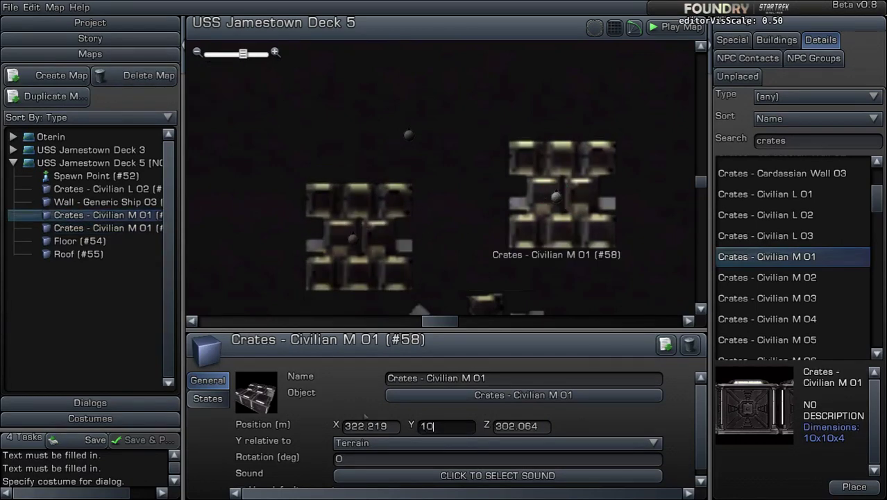
left_click(367, 442)
left_click(354, 456)
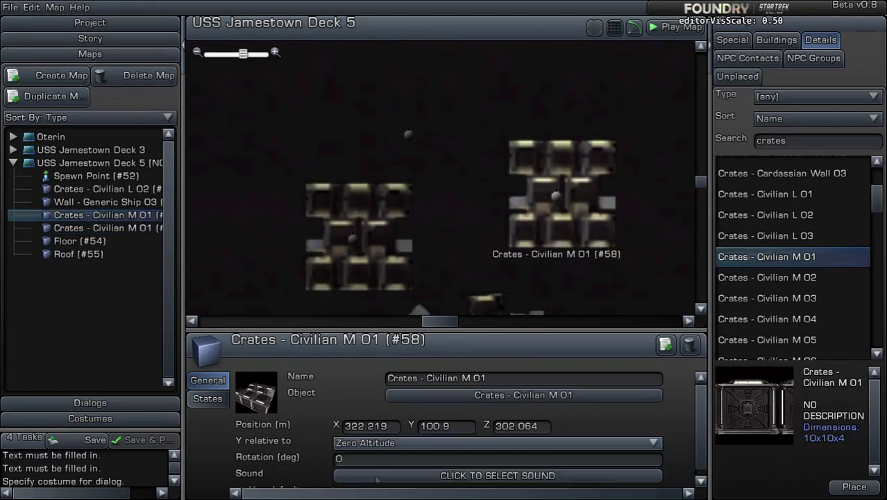
Set the Y position of the other Civilian M 01 crates, at X 305, to 100.9
left_click(353, 234)
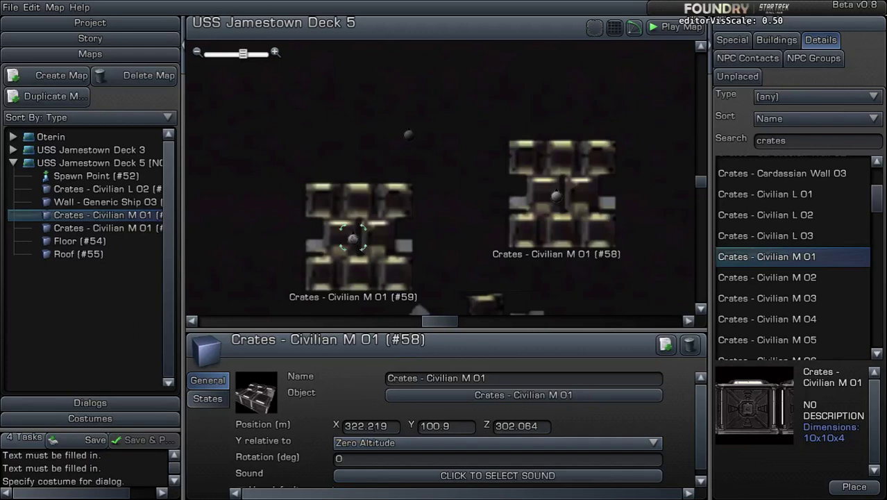
left_click(423, 425)
type("100.9")
key("Return")
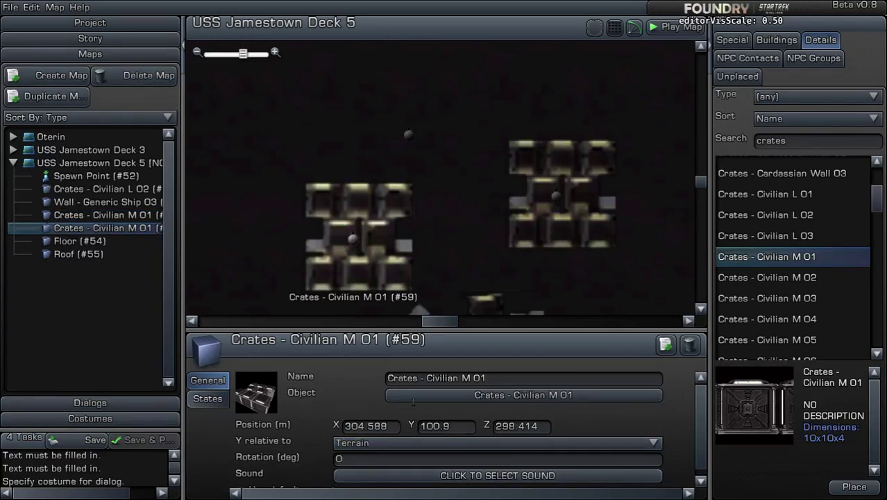
Clear the crates search and browse the full details list for props, previewing Detail - Machinery 01 and Detail - Platform 01
scroll(785, 243, "up", 3)
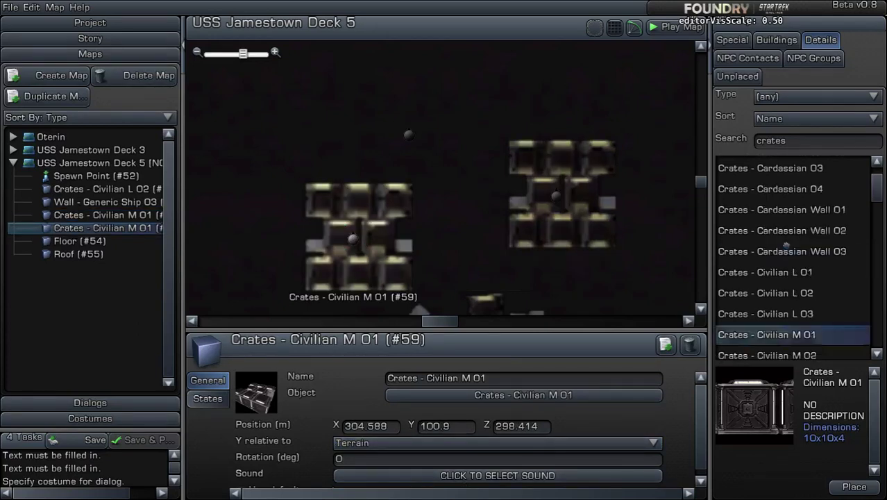
left_click(801, 143)
key("BackSpace")
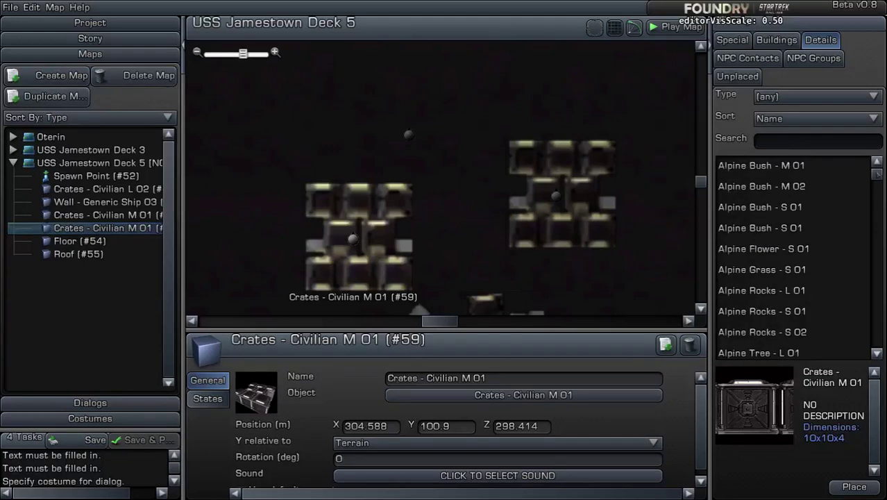
left_click_drag(877, 173, 883, 222)
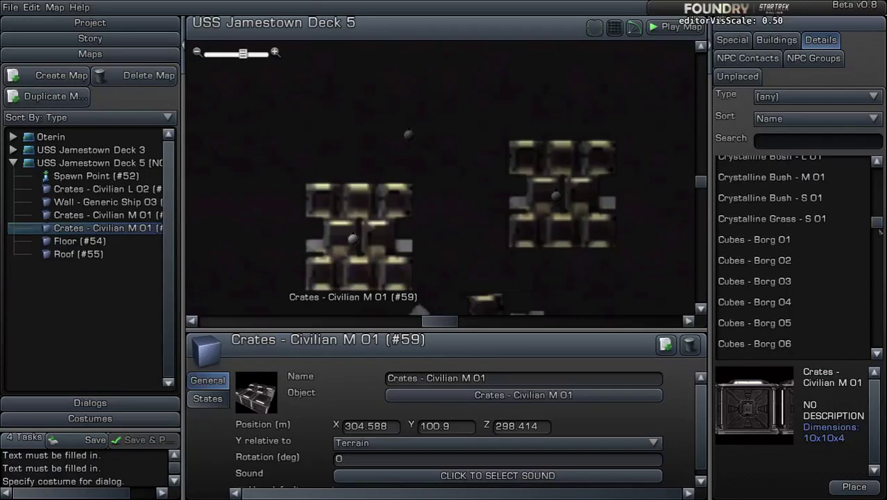
scroll(881, 281, "down", 10)
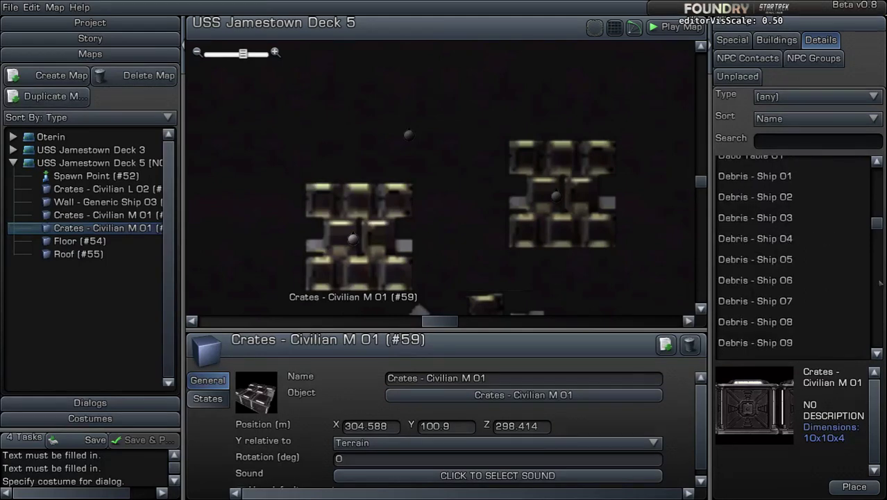
scroll(882, 282, "down", 8)
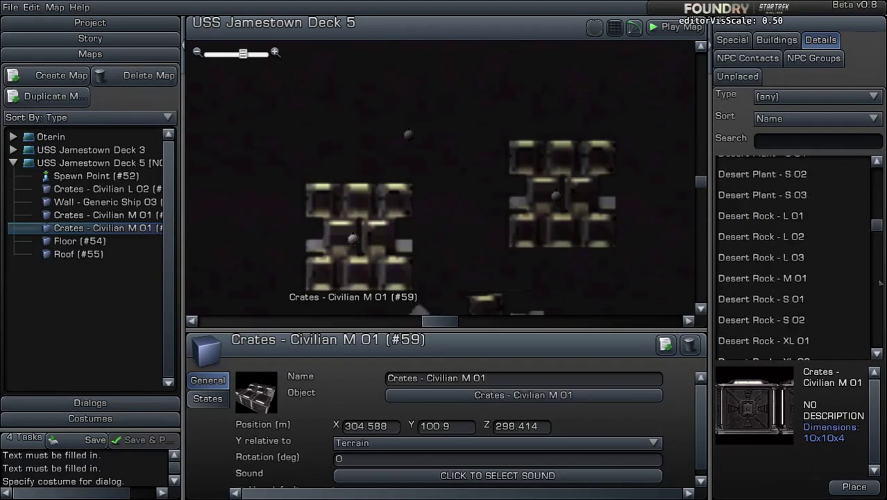
scroll(818, 287, "down", 3)
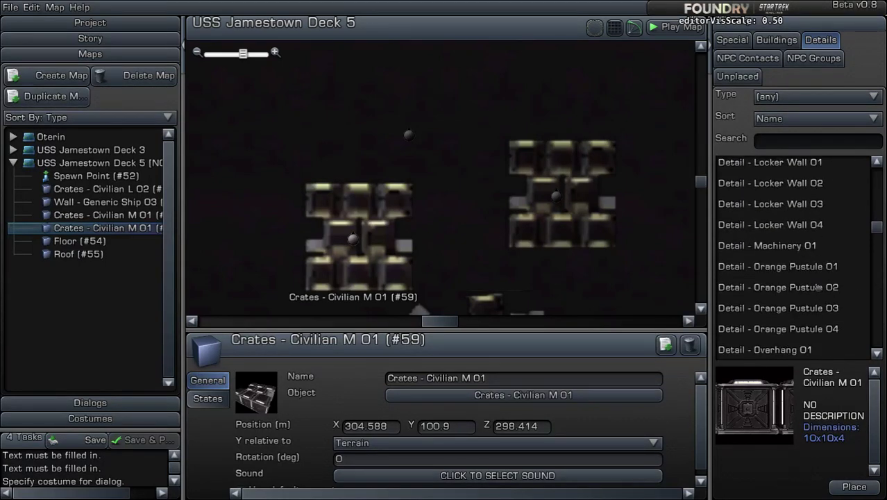
left_click(787, 238)
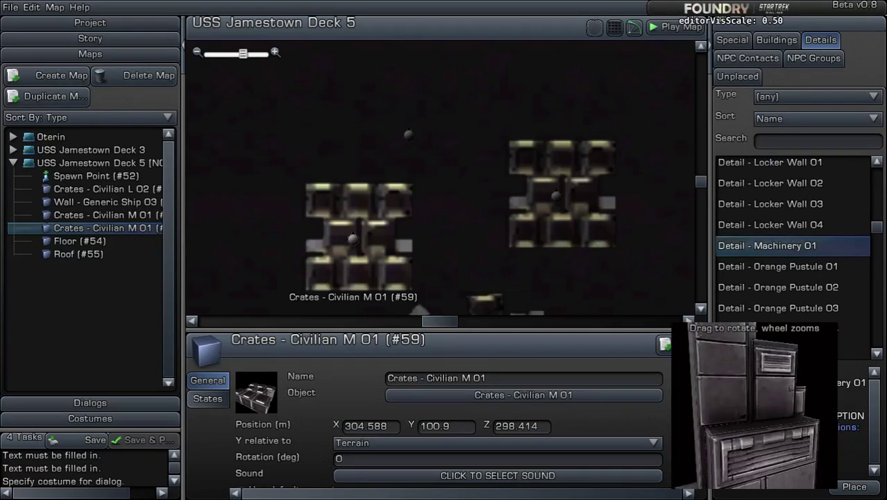
scroll(792, 274, "down", 3)
left_click(776, 258)
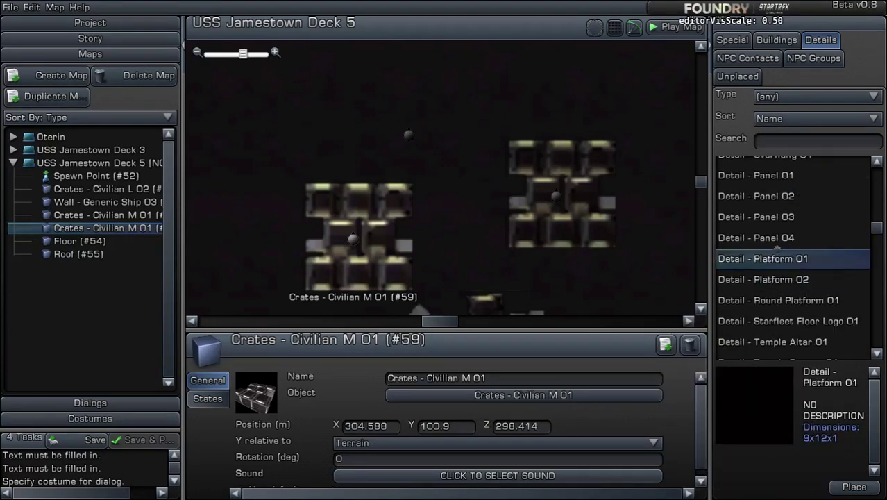
scroll(782, 287, "down", 3)
Find Cargolift 01 by searching for "carg" and place it beyond the Civilian M 01 crates, at about X 306, Z 307
left_click(787, 140)
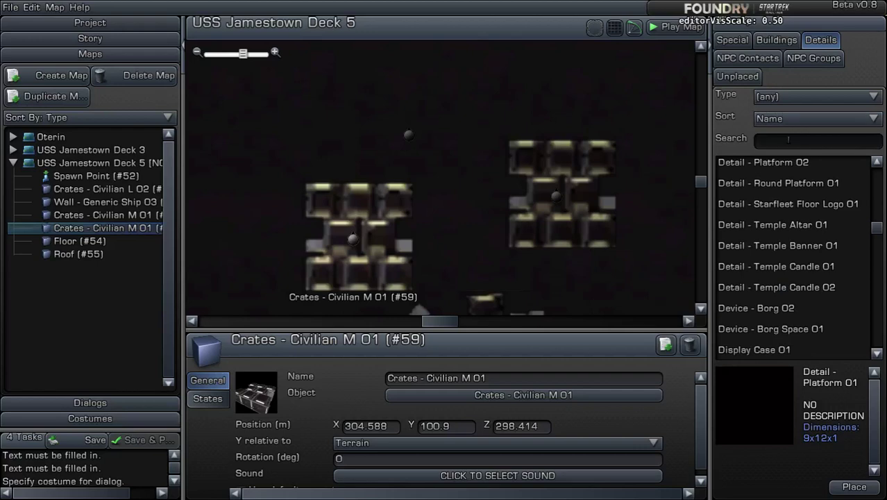
type("carg")
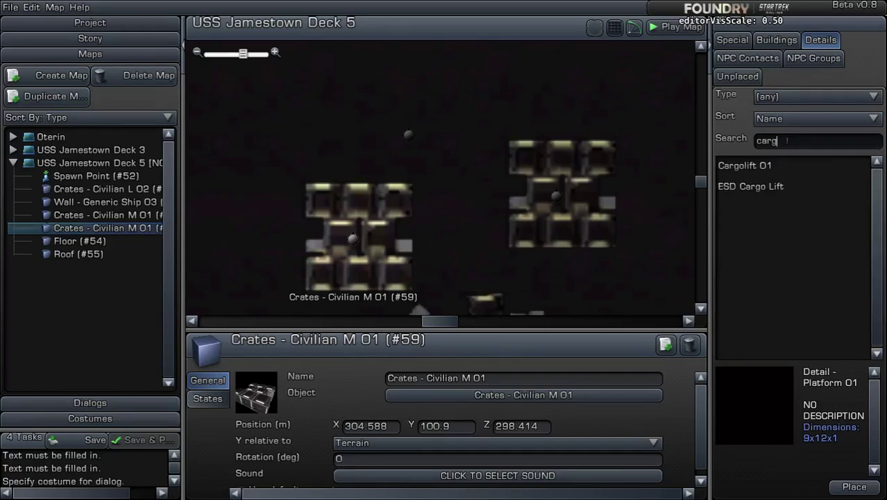
left_click(767, 167)
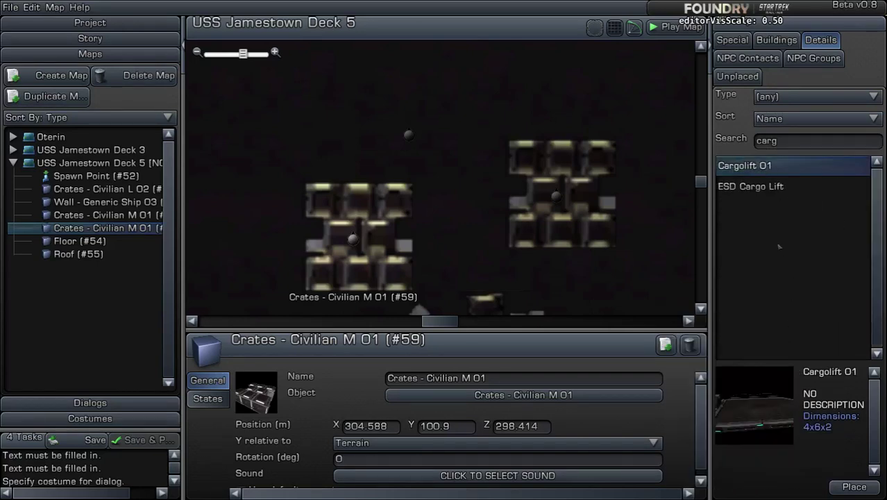
left_click_drag(742, 165, 366, 137)
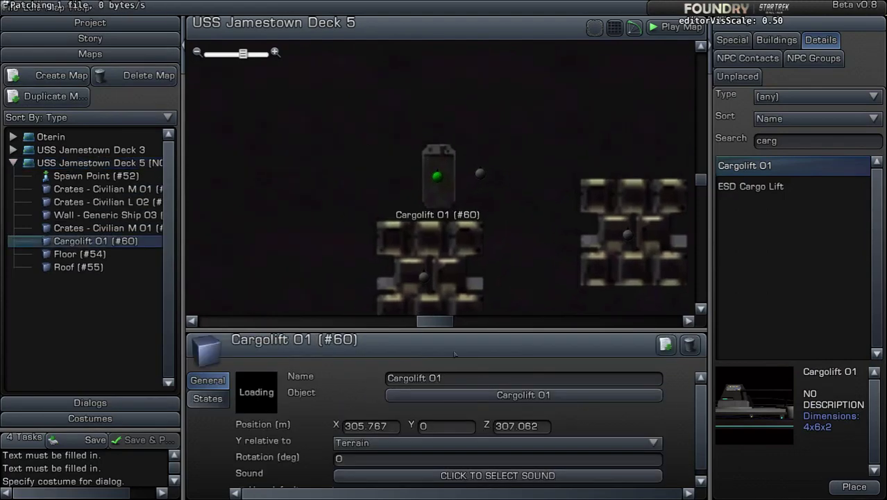
Set the Cargolift 01's Y position to 102, relative to Zero Altitude
left_click(423, 426)
type("10")
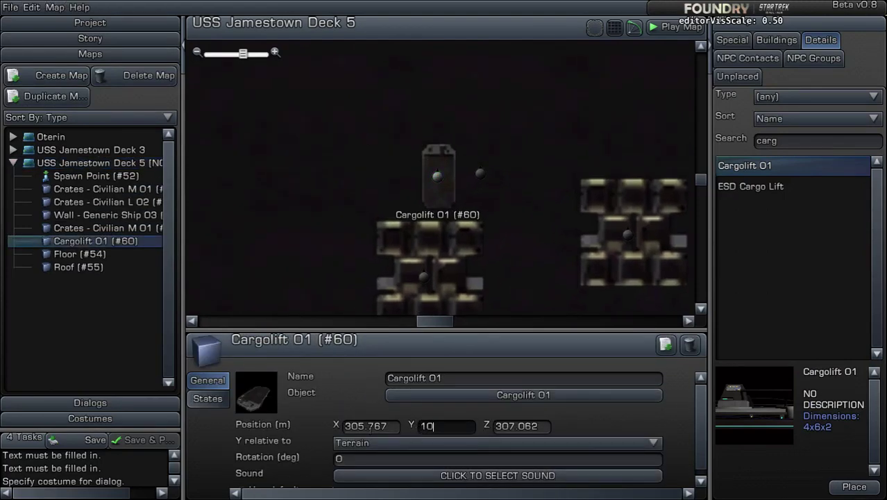
type("2")
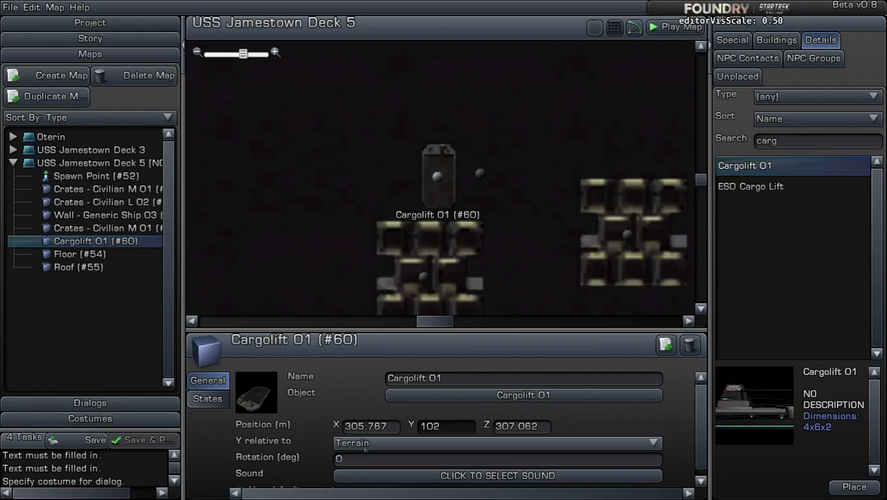
left_click(364, 444)
left_click(362, 470)
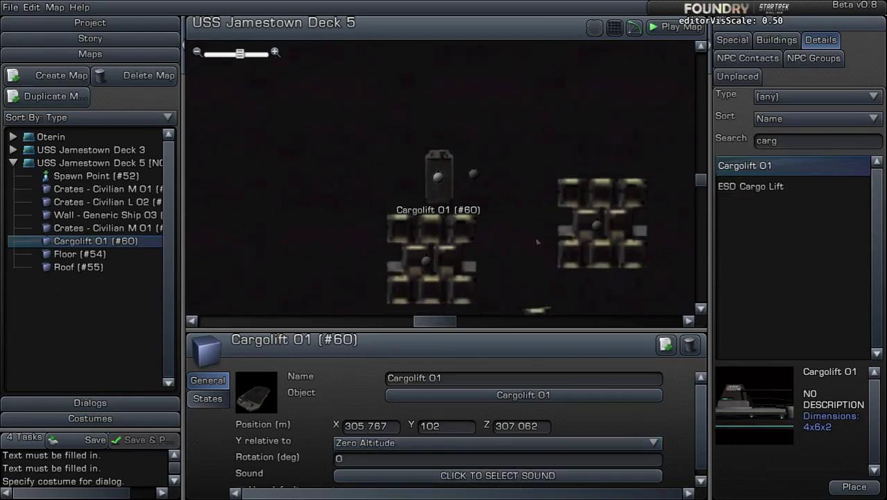
Move the spawn point between the two Civilian M 01 crate groups, to about X 313, Z 299
scroll(537, 241, "down", 1)
right_click_drag(458, 300, 410, 193)
scroll(416, 285, "down", 2)
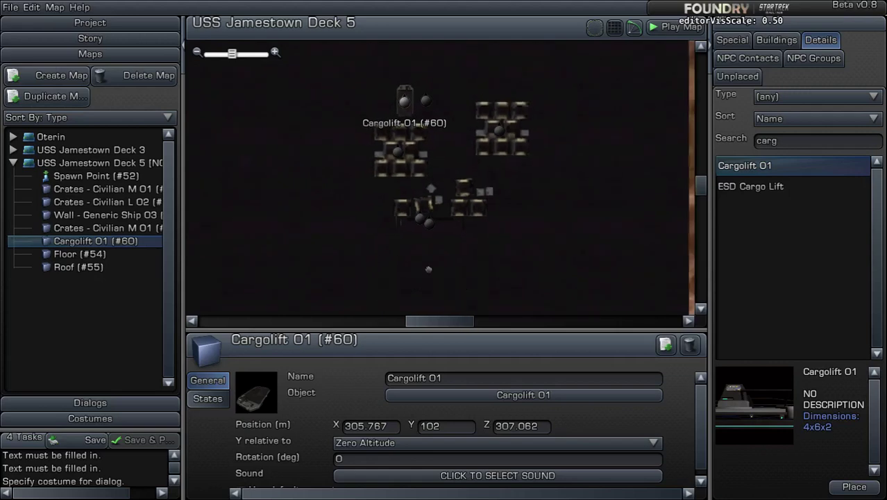
left_click(448, 144)
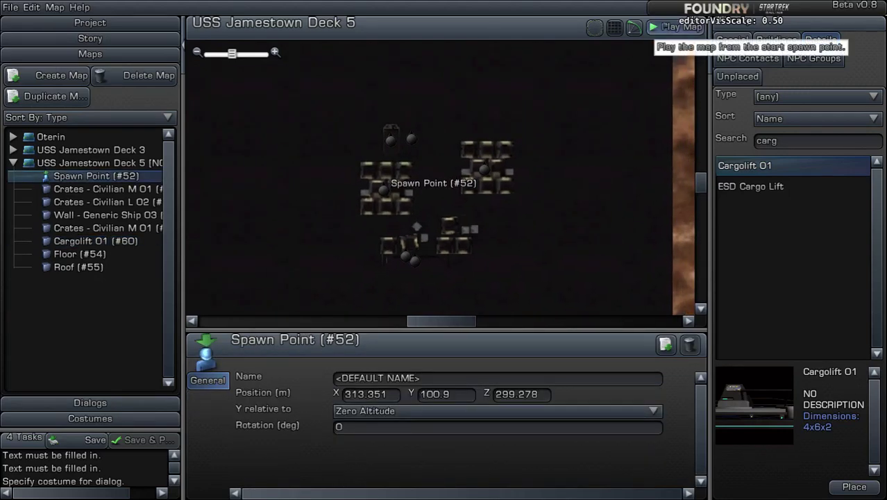
Play the map from the spawn point and walk around the crates to inspect their placement and the cargolift's height
left_click(672, 26)
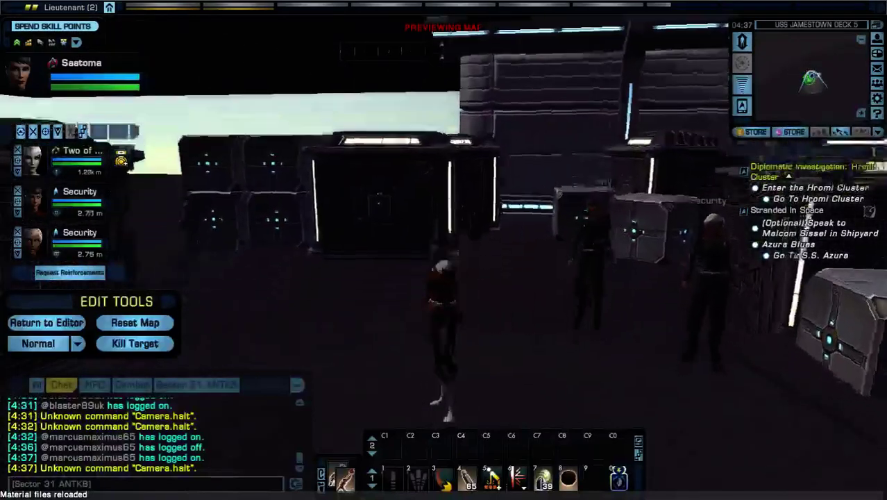
right_click_drag(443, 249, 243, 254)
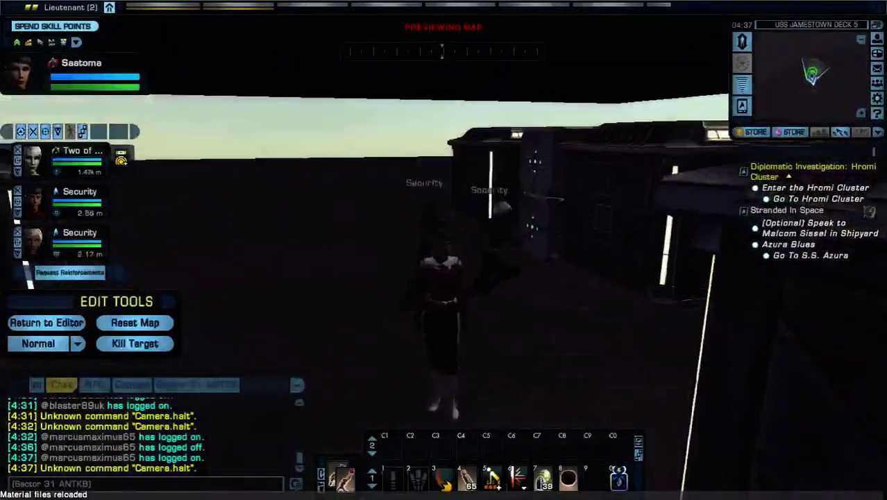
right_click_drag(454, 209, 329, 246)
key("w")
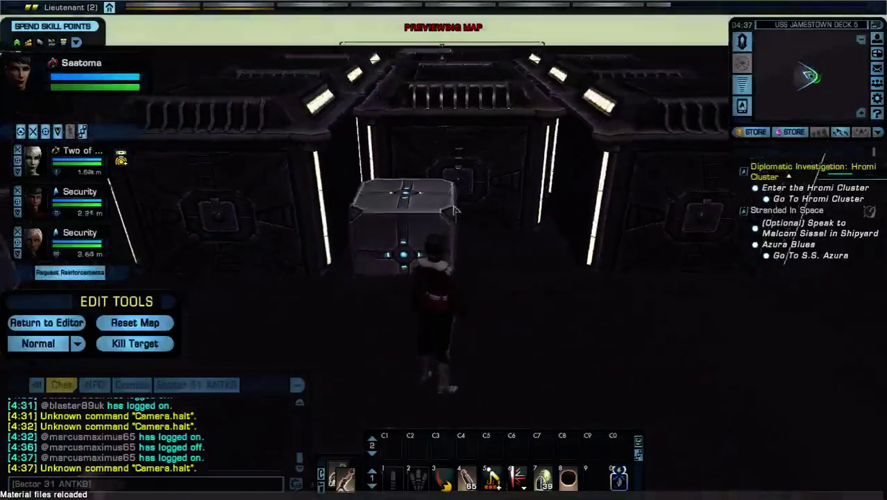
right_click_drag(454, 209, 278, 177)
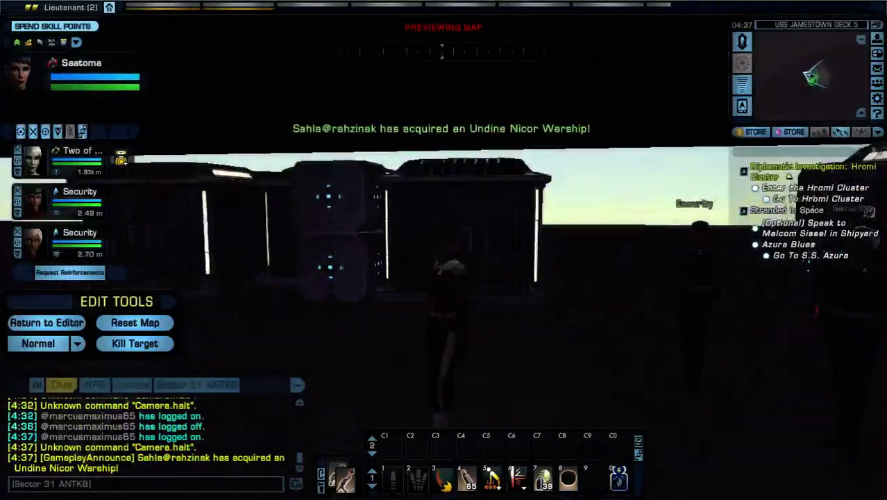
key("a")
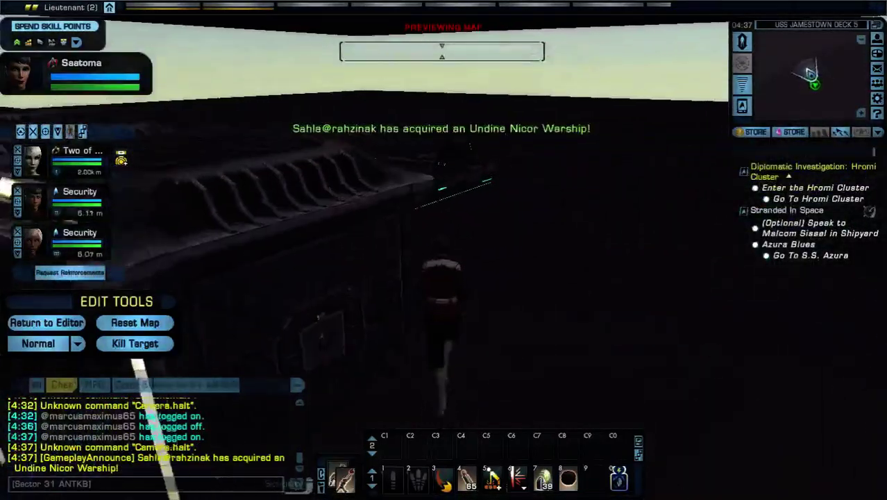
right_click_drag(444, 209, 479, 173)
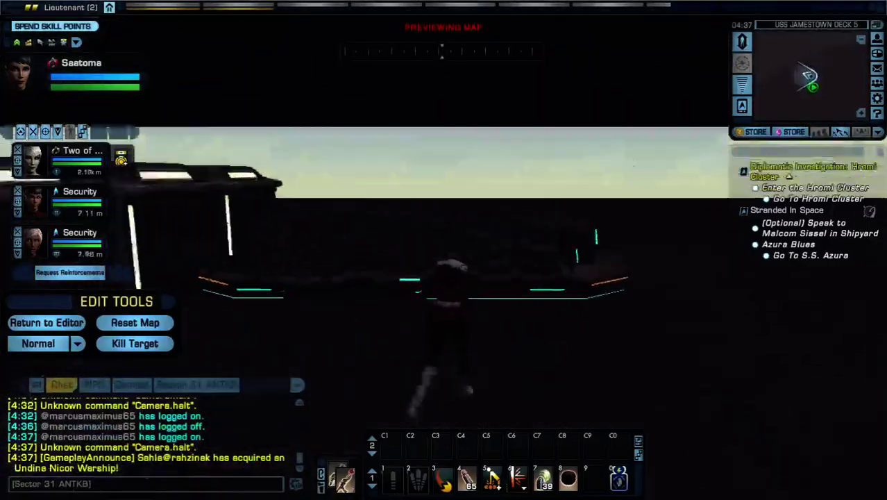